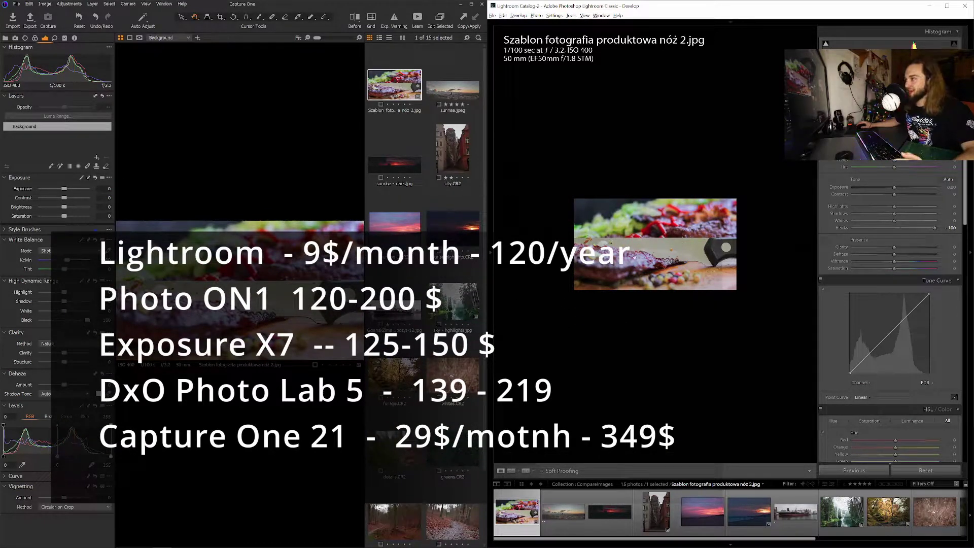
Step: View Lightroom's knife photo at 1:1 and raise Capture One's High Dynamic Range Black to 100
{"action": "left_click", "coordinate": [634, 256]}
{"action": "left_click", "coordinate": [635, 256]}
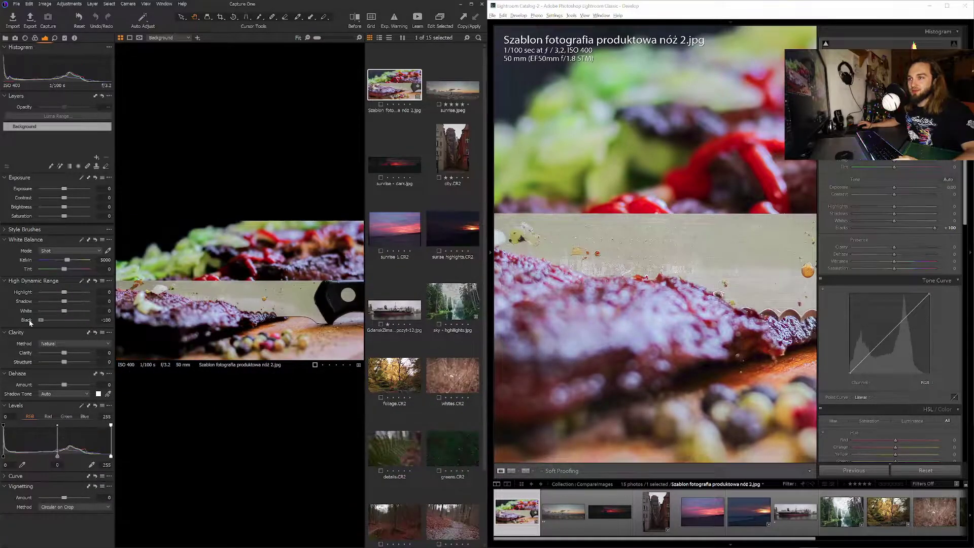
{"action": "left_click_drag", "start_coordinate": [81, 318], "coordinate": [89, 319]}
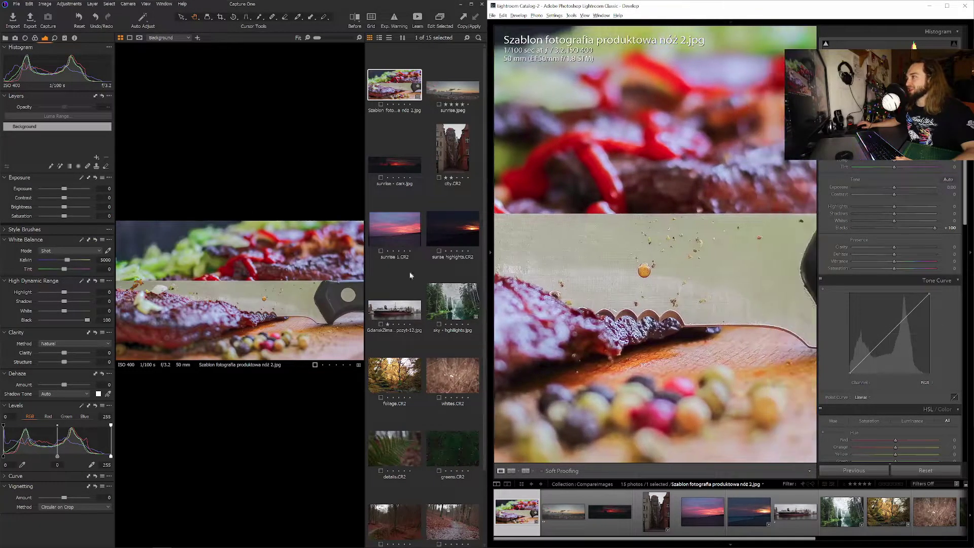
Step: Toggle Lightroom's knife photo between 1:1 and Fit, then reset Capture One's Black to 0
{"action": "left_click", "coordinate": [272, 281]}
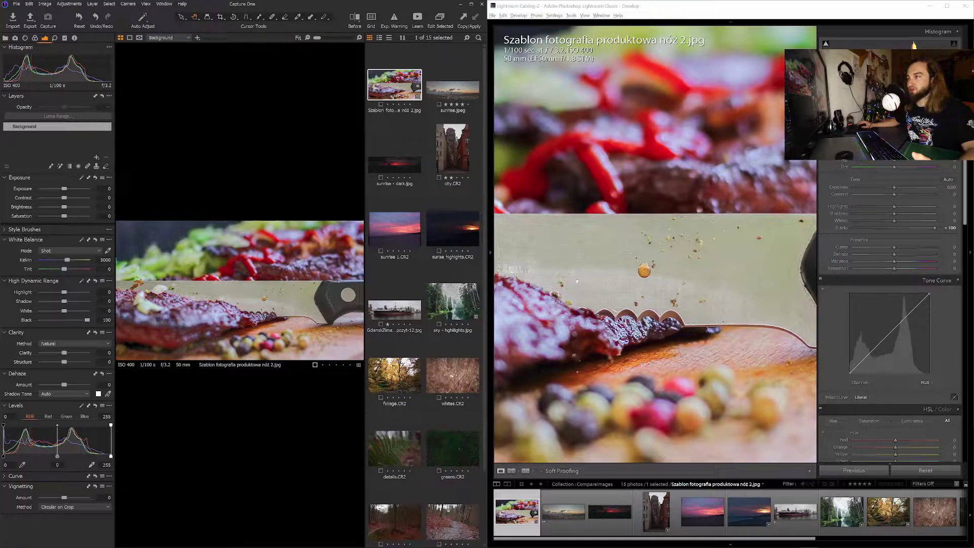
{"action": "left_click", "coordinate": [578, 285]}
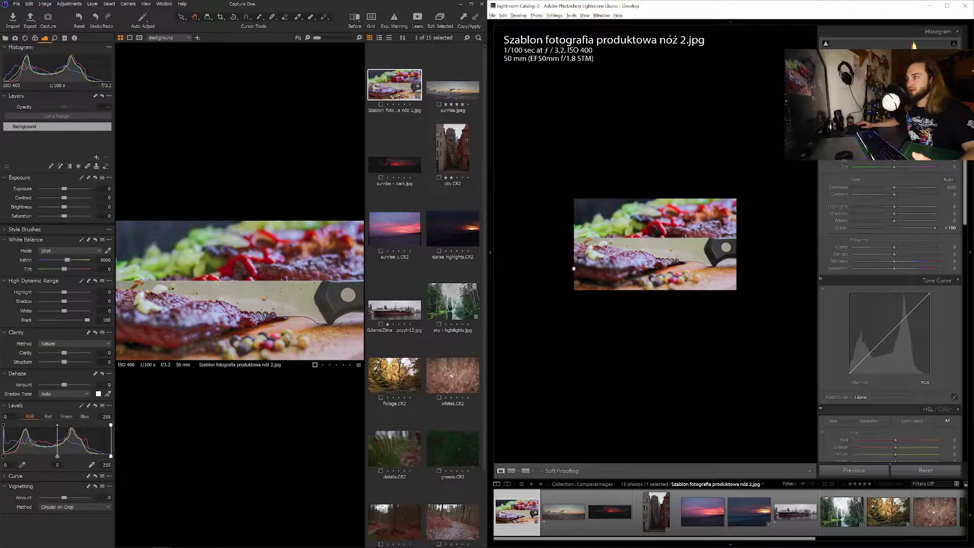
{"action": "left_click", "coordinate": [595, 269]}
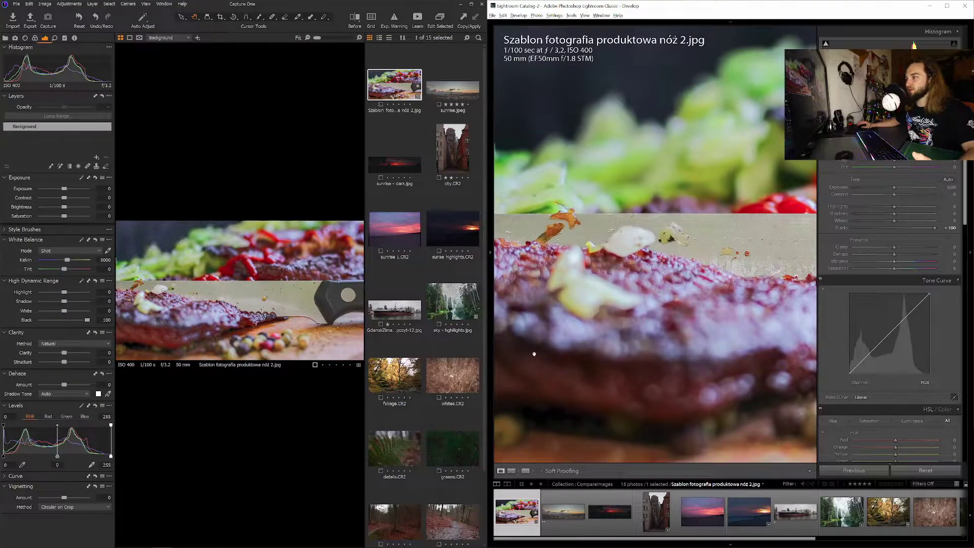
{"action": "left_click", "coordinate": [604, 315]}
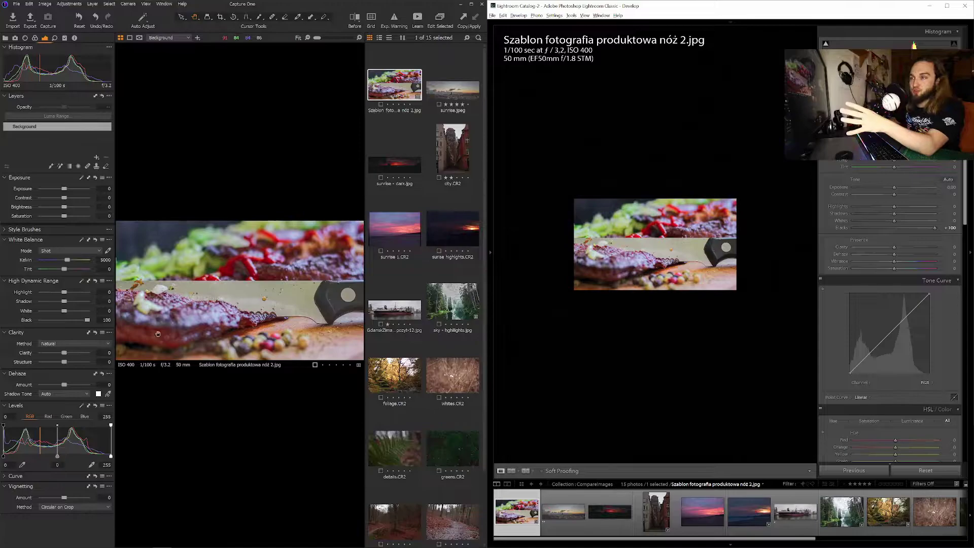
{"action": "double_click", "coordinate": [88, 320]}
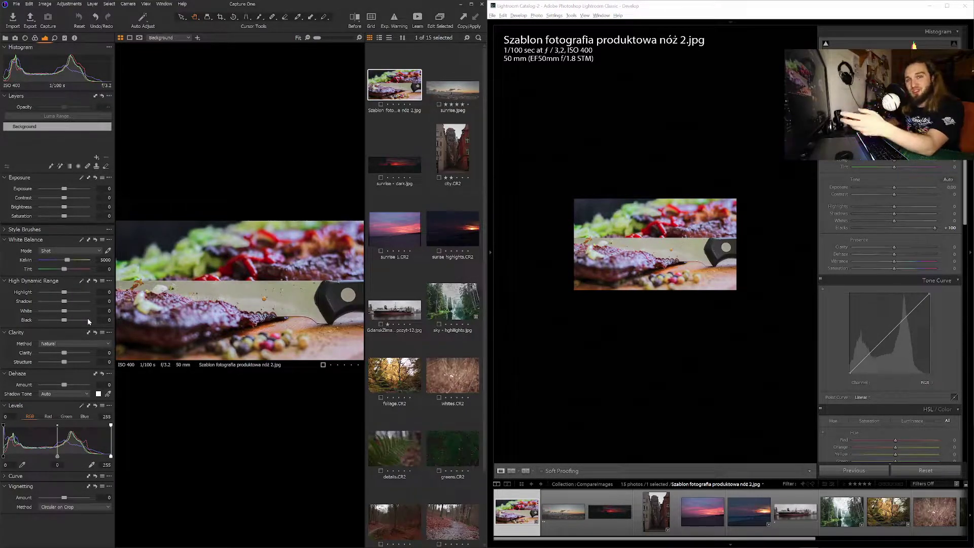
Step: Reset Lightroom's Blacks to 0 and raise Highlights to +100 in both programs
{"action": "double_click", "coordinate": [934, 228]}
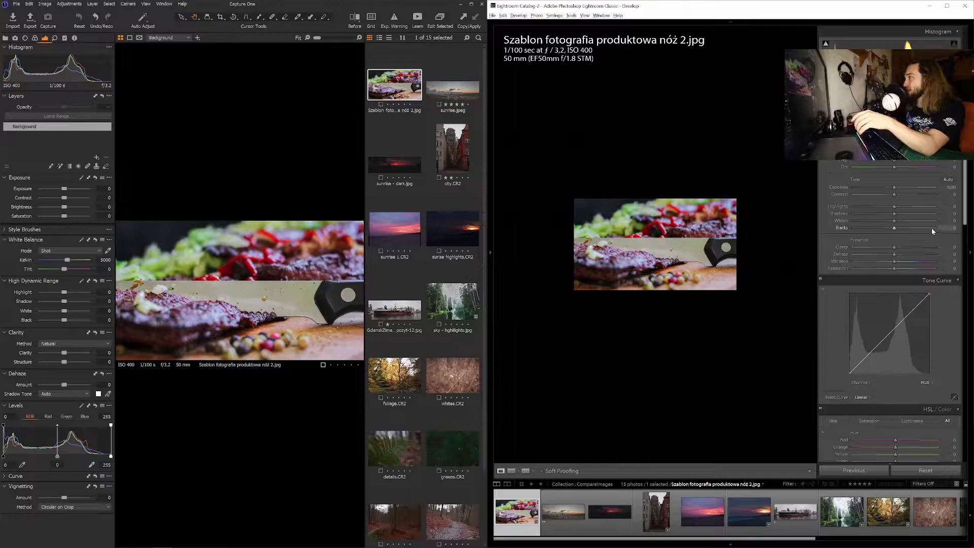
{"action": "left_click_drag", "start_coordinate": [894, 206], "coordinate": [960, 212]}
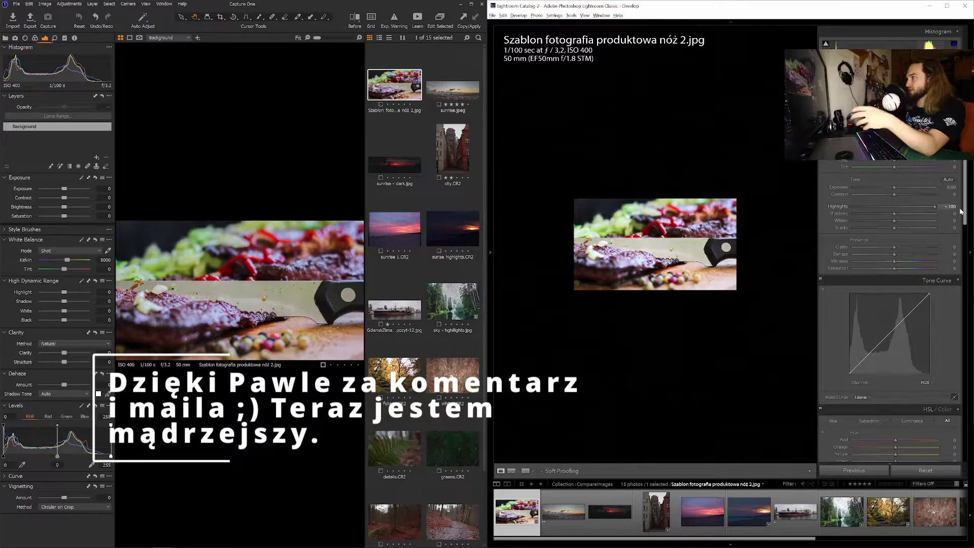
{"action": "left_click_drag", "start_coordinate": [62, 295], "coordinate": [89, 293]}
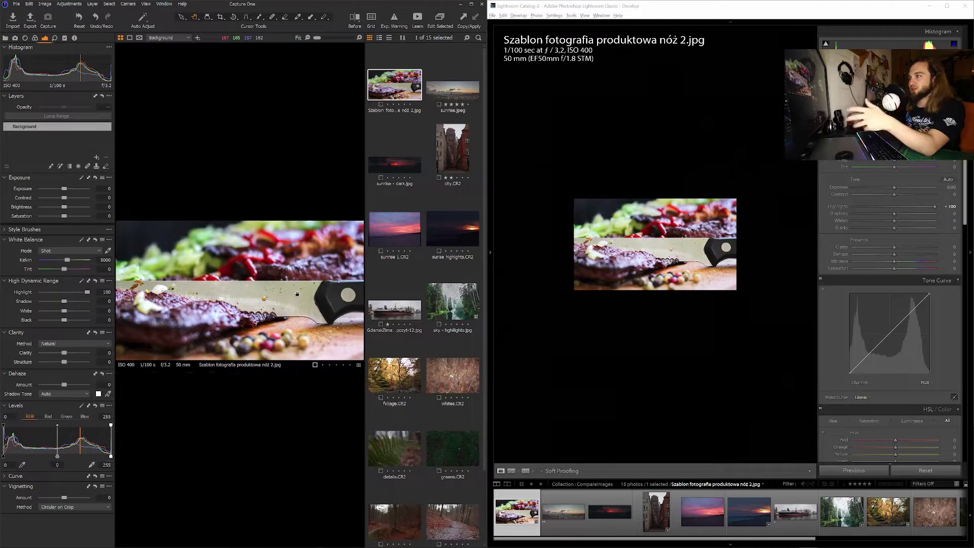
Step: Pull Highlights down to -100 in Lightroom and Capture One, viewing Capture One at 100%
{"action": "left_click", "coordinate": [935, 205]}
{"action": "left_click_drag", "start_coordinate": [882, 205], "coordinate": [838, 204]}
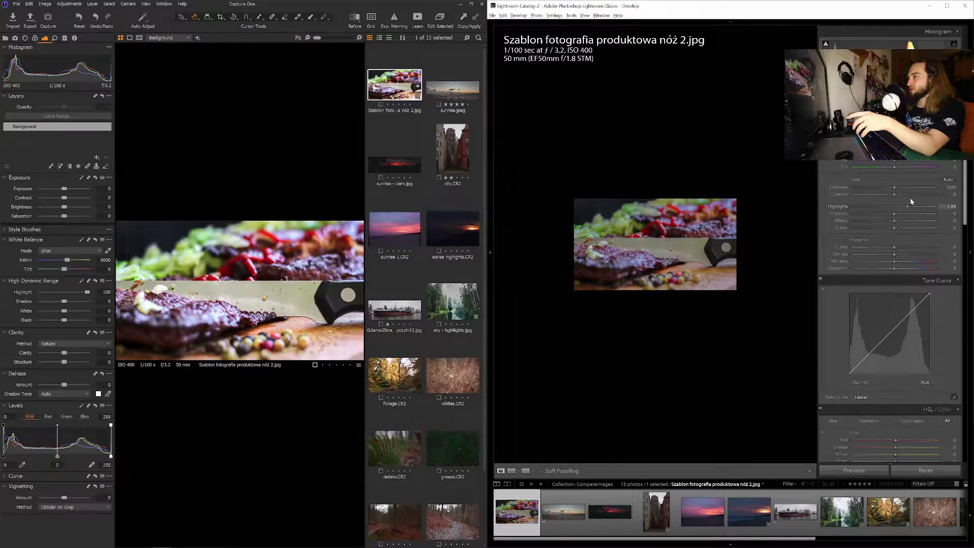
{"action": "mouse_move", "coordinate": [864, 202]}
{"action": "left_mouse_down"}
{"action": "mouse_move", "coordinate": [836, 202]}
{"action": "mouse_move", "coordinate": [957, 213]}
{"action": "left_mouse_up"}
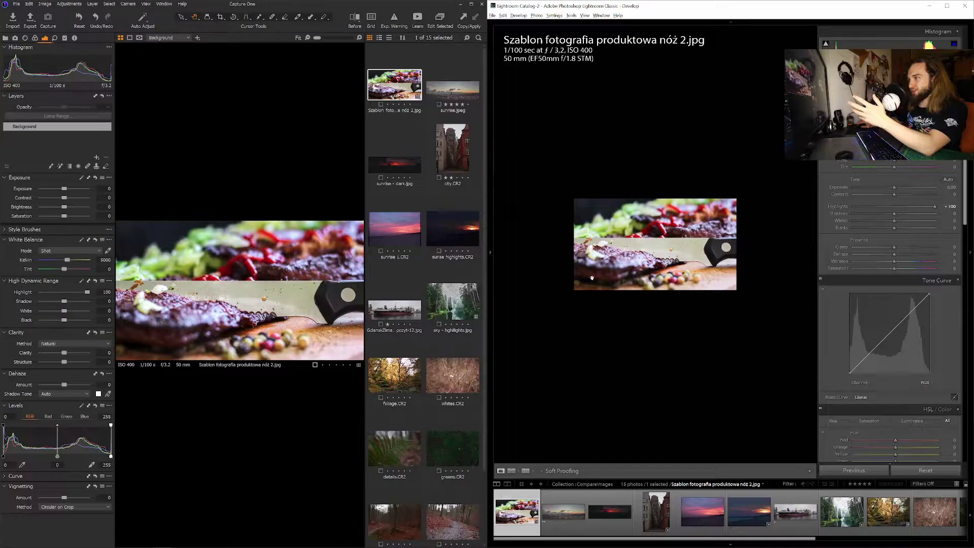
{"action": "mouse_move", "coordinate": [85, 293]}
{"action": "left_mouse_down"}
{"action": "mouse_move", "coordinate": [38, 296]}
{"action": "mouse_move", "coordinate": [160, 296]}
{"action": "left_mouse_up"}
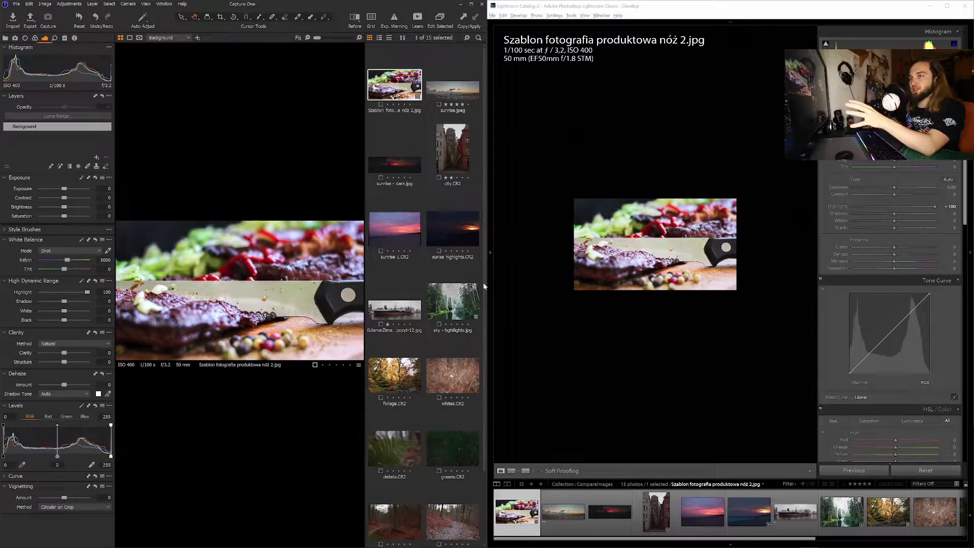
{"action": "double_click", "coordinate": [199, 265]}
{"action": "left_click_drag", "start_coordinate": [199, 265], "coordinate": [279, 265]}
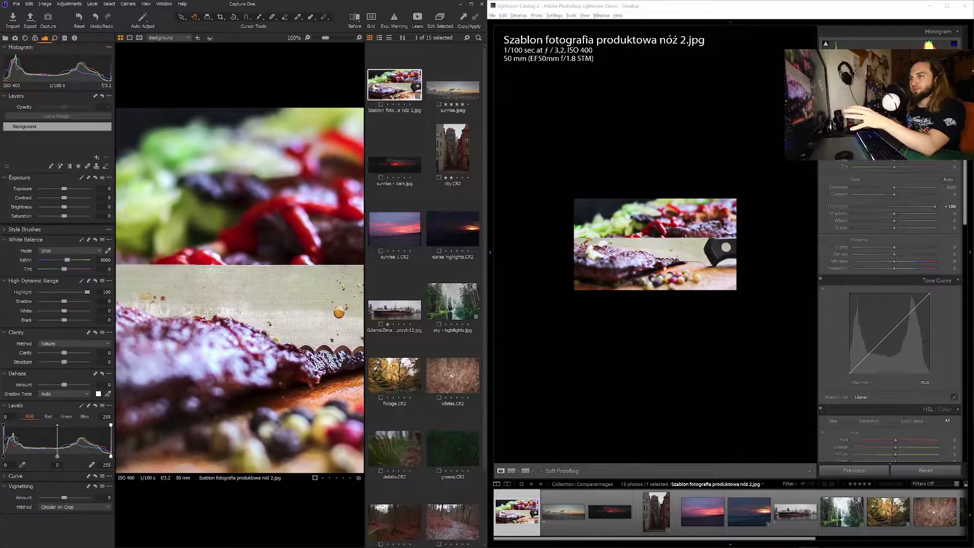
{"action": "left_click", "coordinate": [582, 325]}
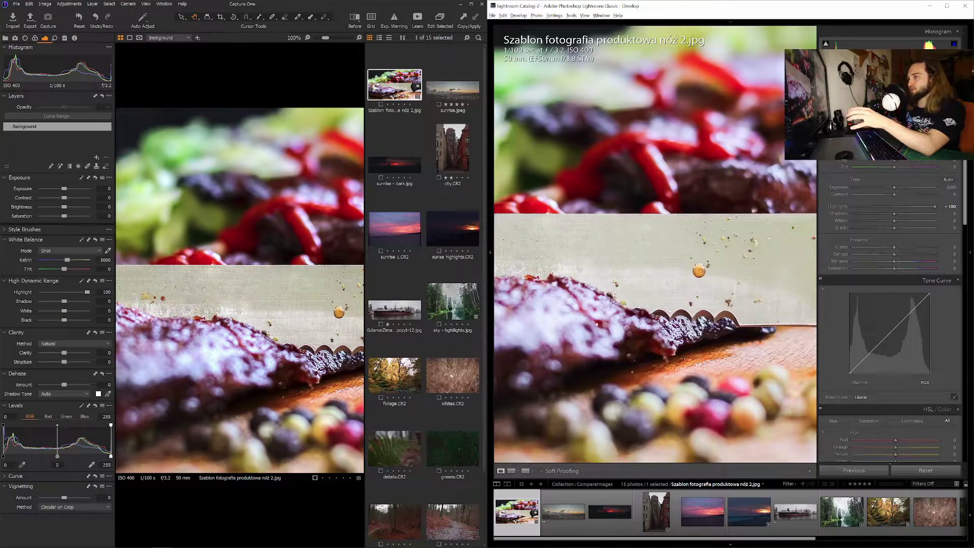
{"action": "left_click_drag", "start_coordinate": [582, 325], "coordinate": [676, 328]}
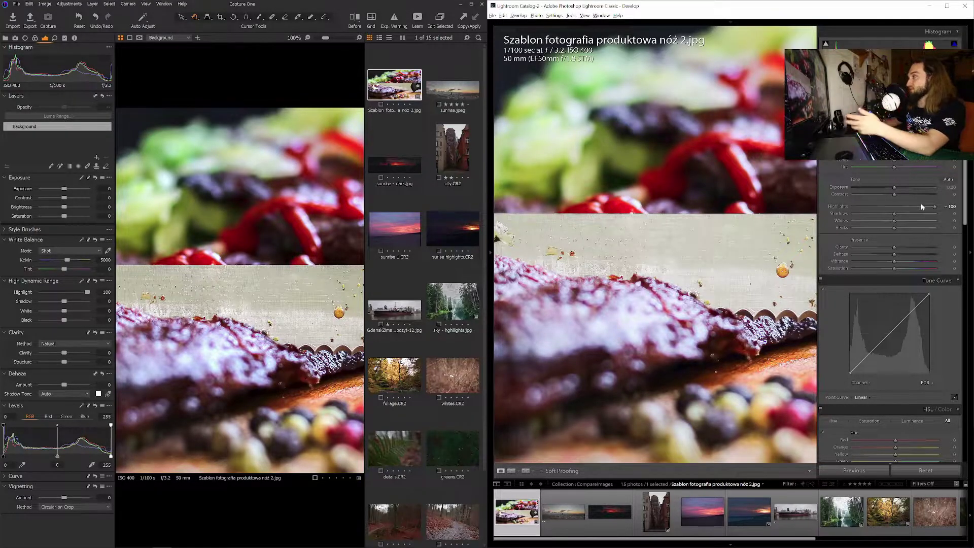
{"action": "left_click", "coordinate": [591, 306]}
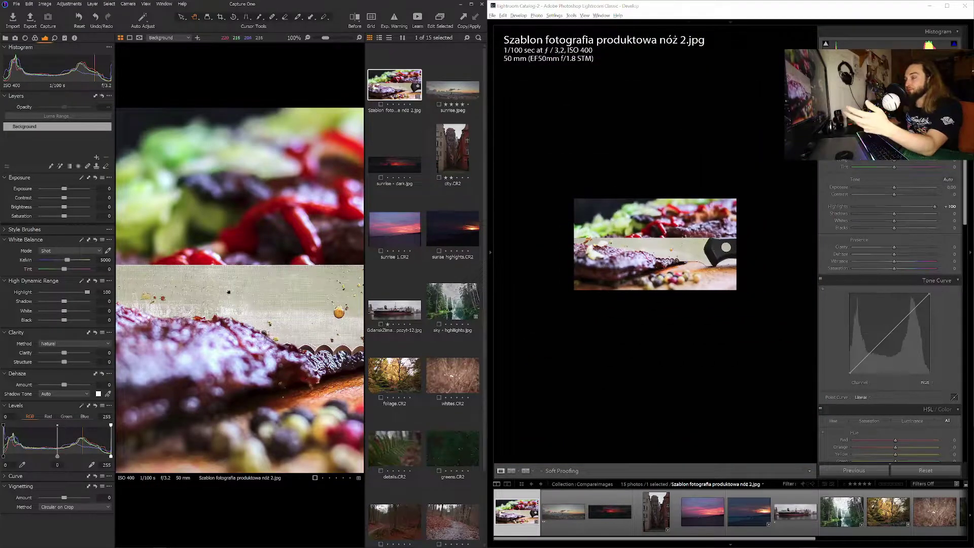
{"action": "left_click", "coordinate": [228, 292]}
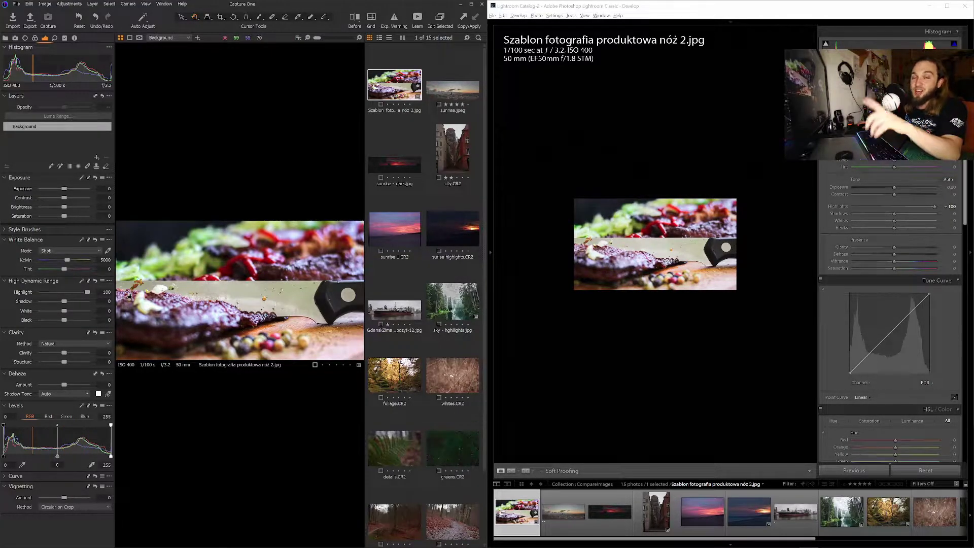
Step: Open city.CR2 in both programs and set Highlights to -100 in each
{"action": "left_click", "coordinate": [448, 158]}
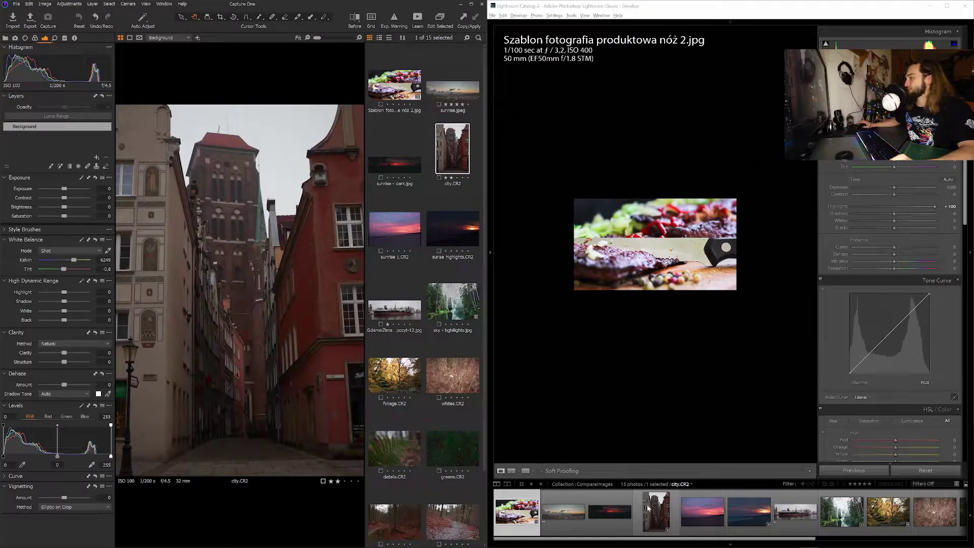
{"action": "left_click", "coordinate": [651, 508]}
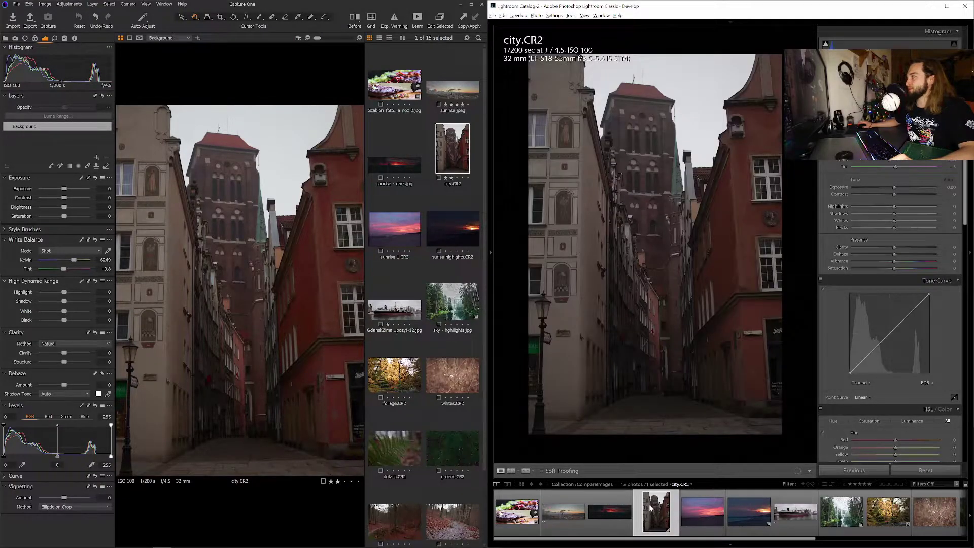
{"action": "mouse_move", "coordinate": [896, 210]}
{"action": "left_mouse_down"}
{"action": "mouse_move", "coordinate": [843, 213]}
{"action": "mouse_move", "coordinate": [855, 223]}
{"action": "left_mouse_up"}
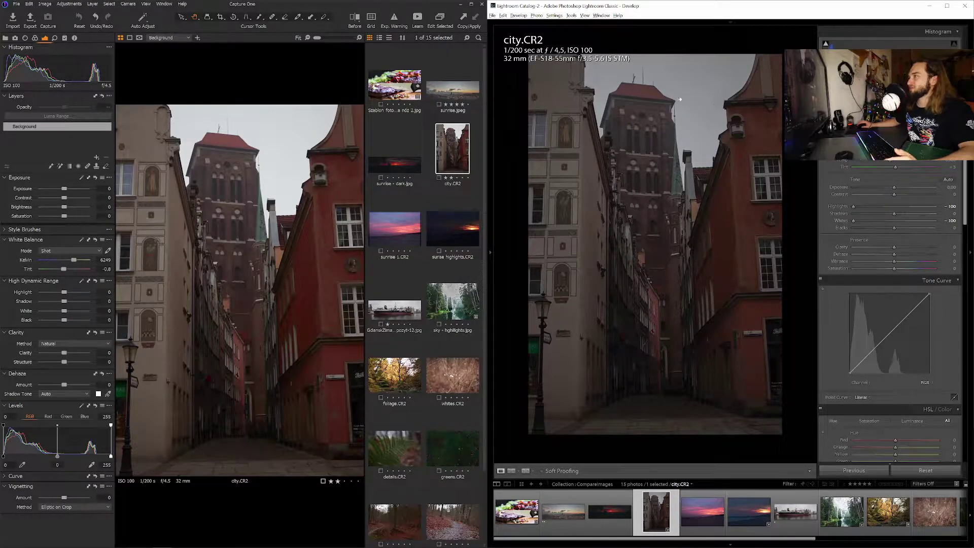
{"action": "left_click_drag", "start_coordinate": [65, 293], "coordinate": [27, 314]}
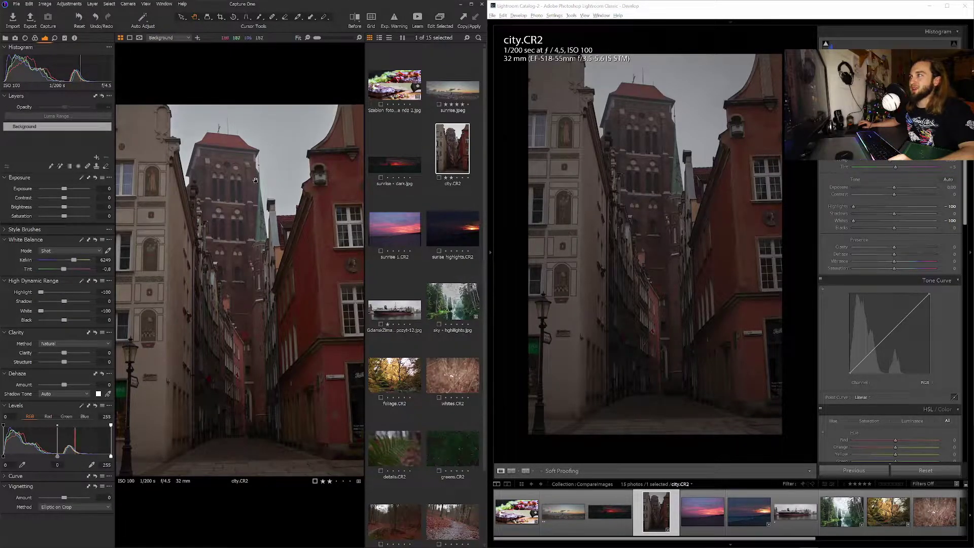
{"action": "left_click", "coordinate": [223, 145]}
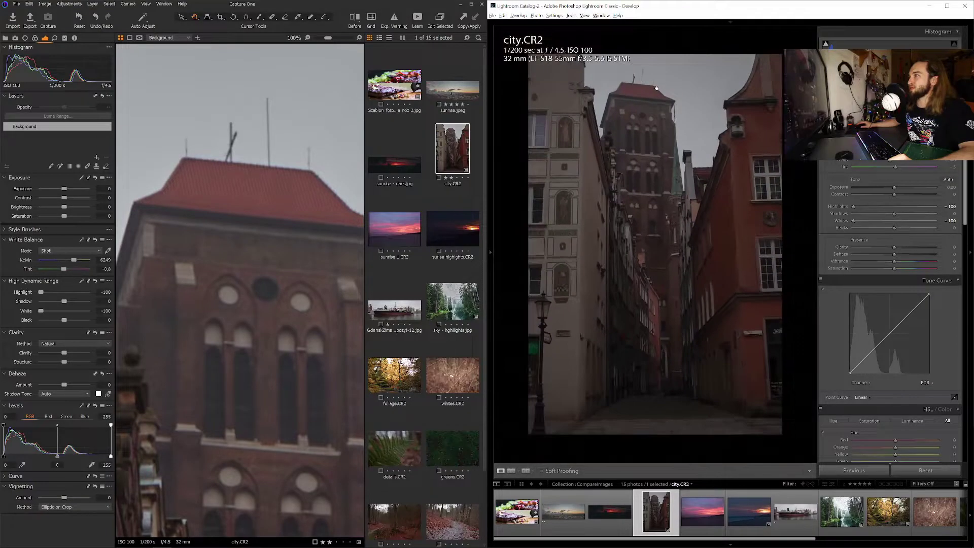
Step: Zoom Lightroom's city photo in on the red building with the lamp
{"action": "left_click", "coordinate": [656, 87]}
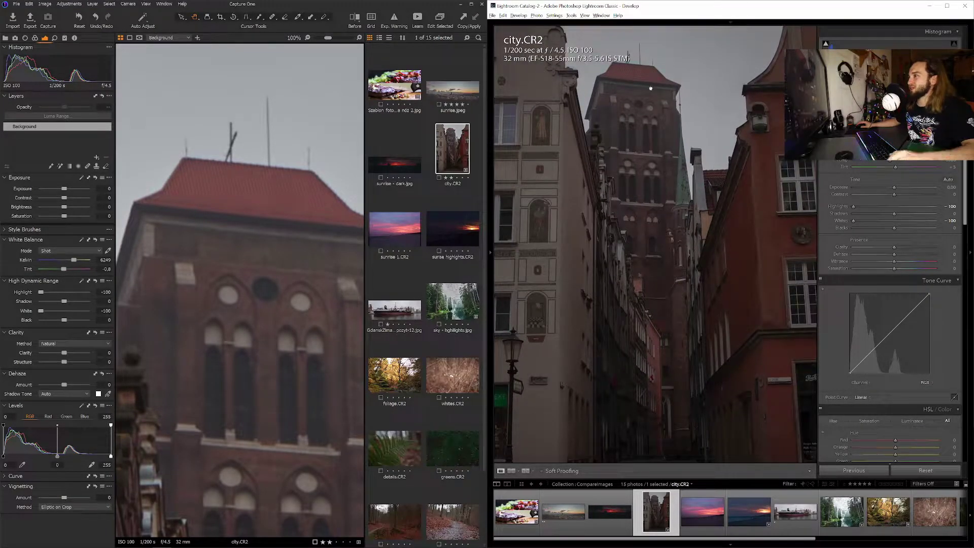
{"action": "left_click", "coordinate": [655, 136]}
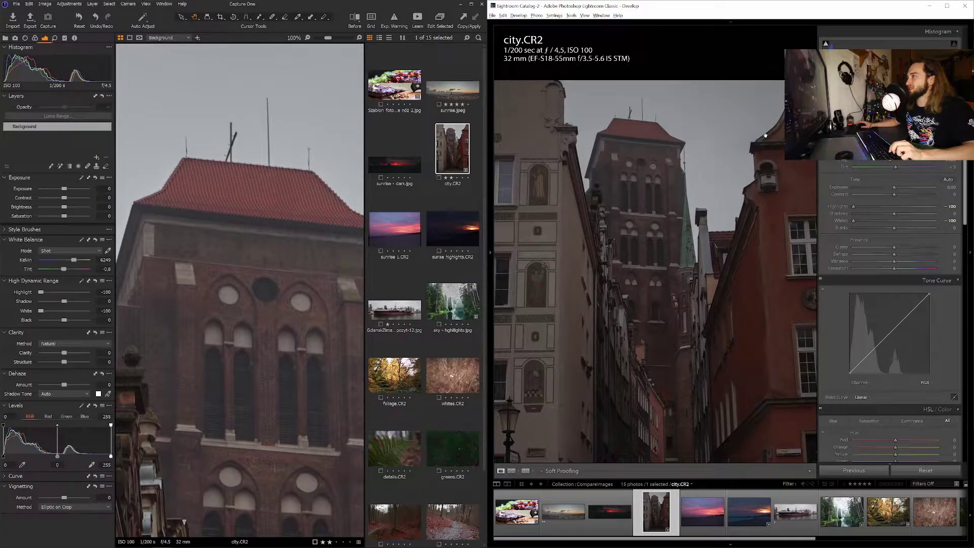
{"action": "left_click", "coordinate": [646, 83]}
{"action": "left_click", "coordinate": [773, 237]}
{"action": "left_click_drag", "start_coordinate": [765, 91], "coordinate": [760, 78]}
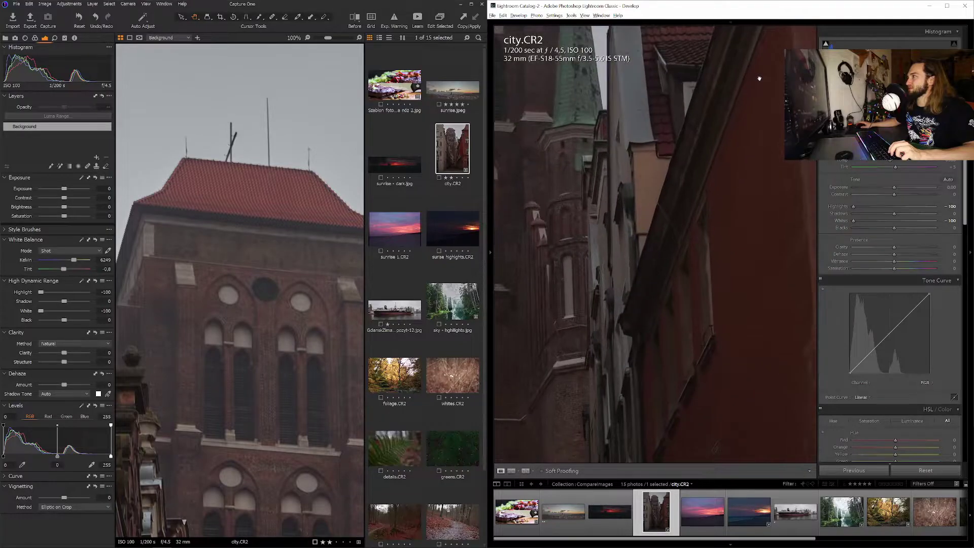
{"action": "key", "text": "ctrl+equal"}
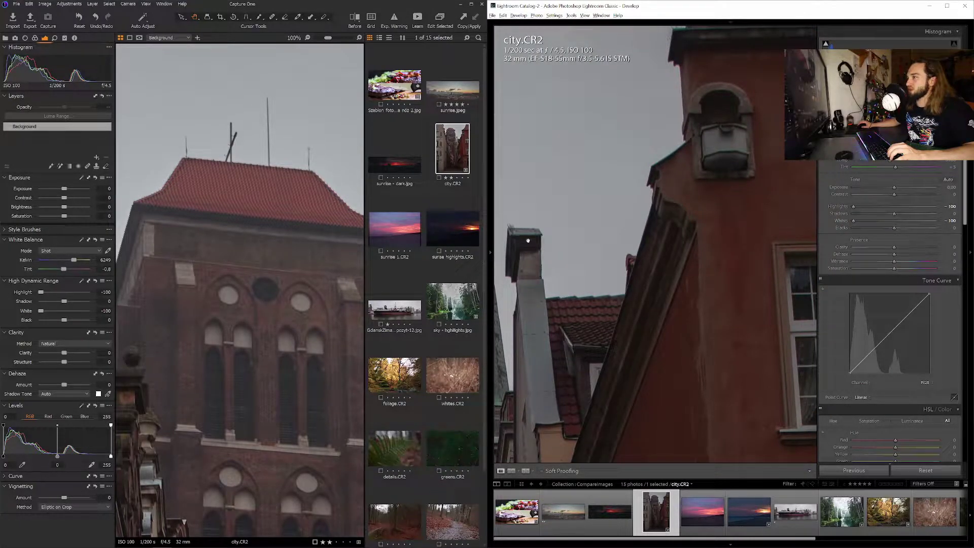
Step: Align Capture One's close-up with Lightroom's, fit both viewers, and open sunrise 1.CR2 in Capture One
{"action": "mouse_move", "coordinate": [246, 256]}
{"action": "left_mouse_down"}
{"action": "mouse_move", "coordinate": [164, 287]}
{"action": "mouse_move", "coordinate": [311, 175]}
{"action": "left_mouse_up"}
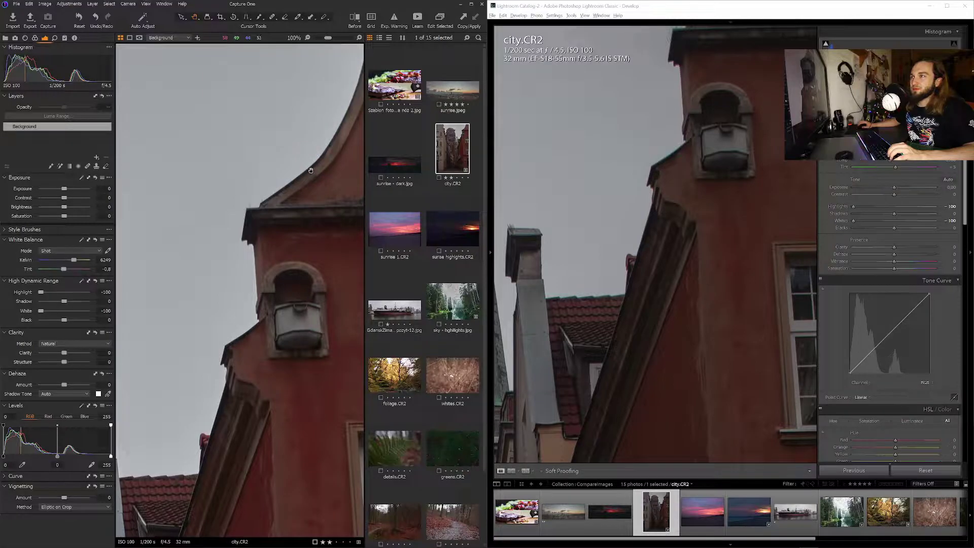
{"action": "left_click_drag", "start_coordinate": [215, 407], "coordinate": [243, 331]}
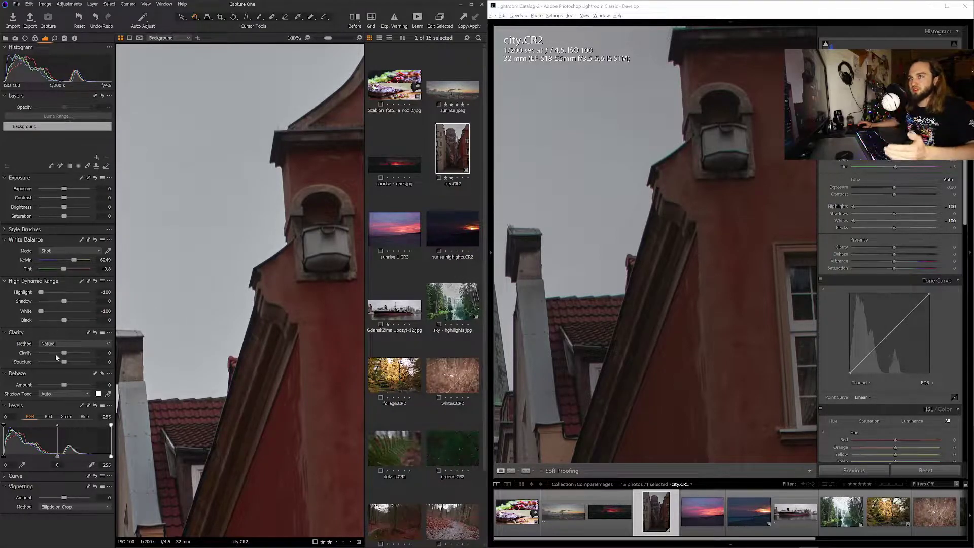
{"action": "left_click", "coordinate": [291, 287]}
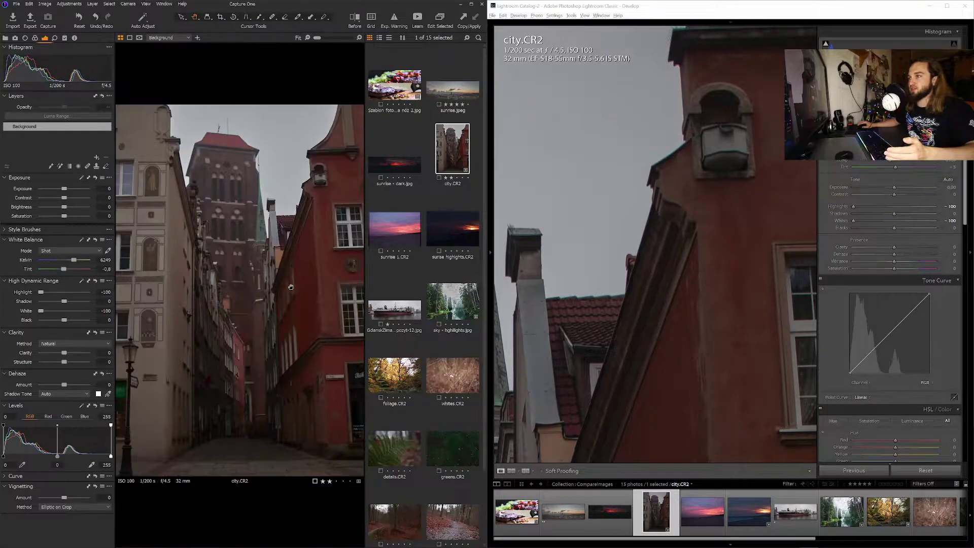
{"action": "left_click", "coordinate": [615, 227]}
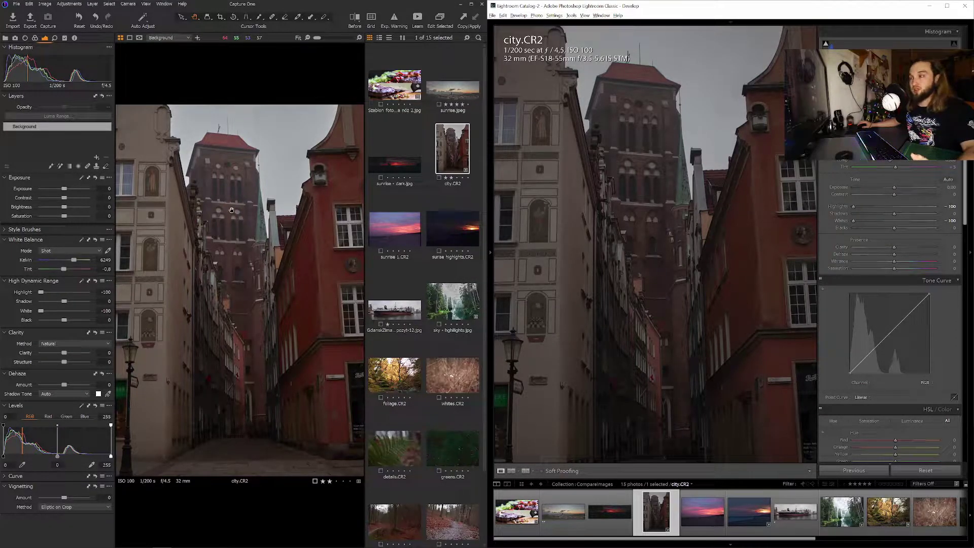
{"action": "left_click", "coordinate": [405, 230]}
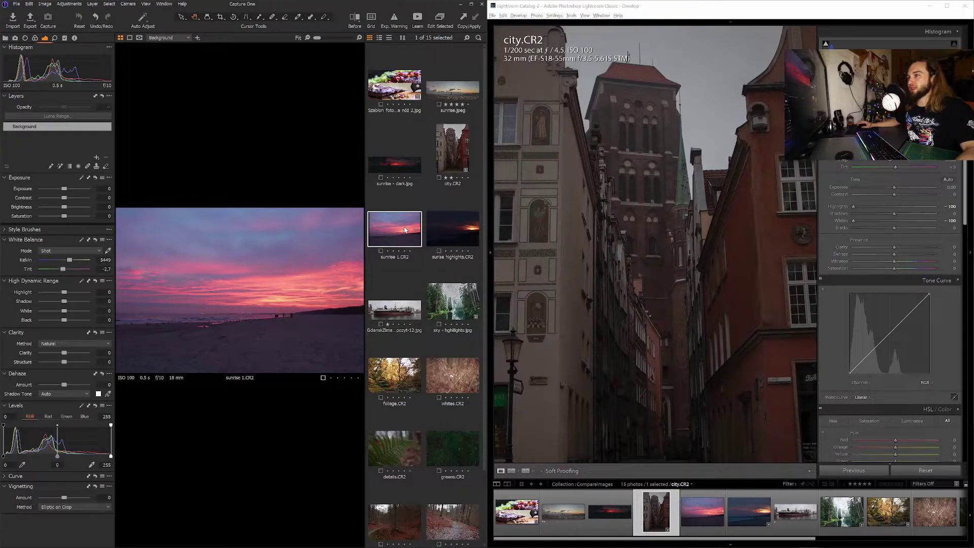
Step: Open surise highlights.CR2 in both programs and zoom Lightroom onto the beach figures
{"action": "left_click", "coordinate": [445, 231]}
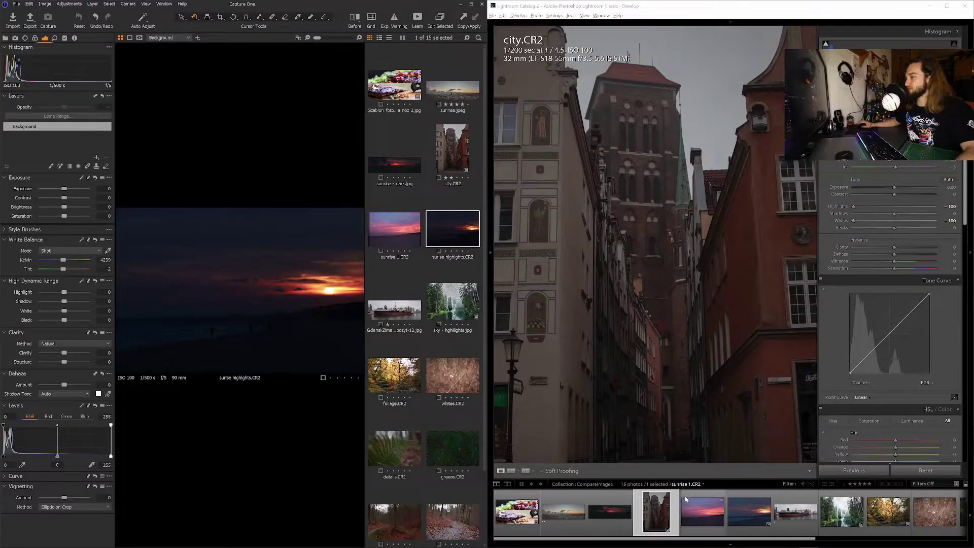
{"action": "left_click", "coordinate": [610, 507]}
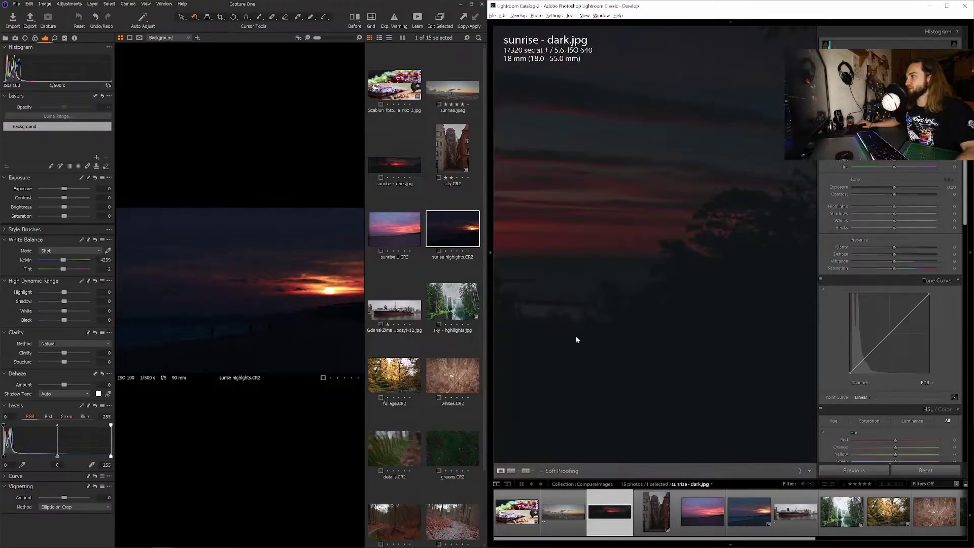
{"action": "left_click", "coordinate": [756, 514]}
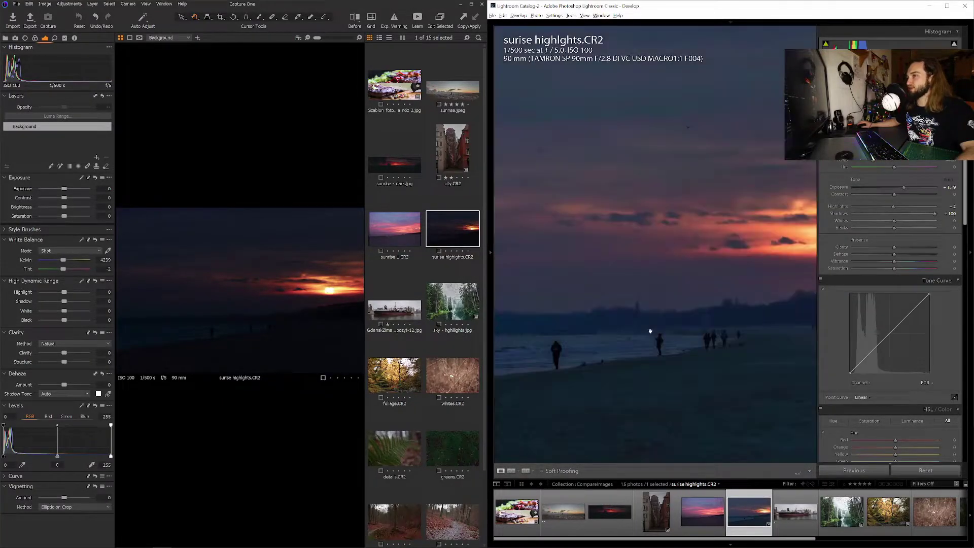
{"action": "left_click", "coordinate": [650, 330]}
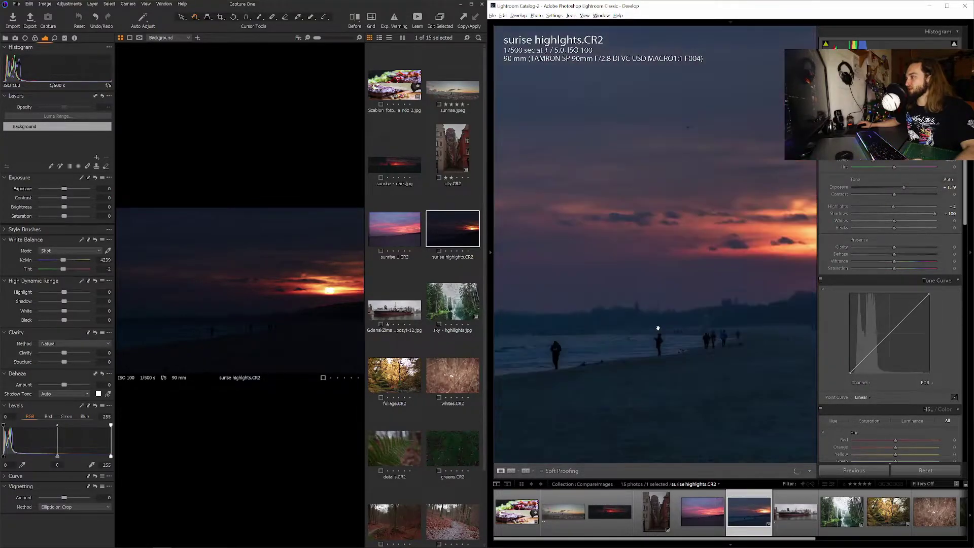
Step: Reset Lightroom's Shadows, Exposure and Highlights to 0 on the sunrise photo in fit view
{"action": "double_click", "coordinate": [895, 217]}
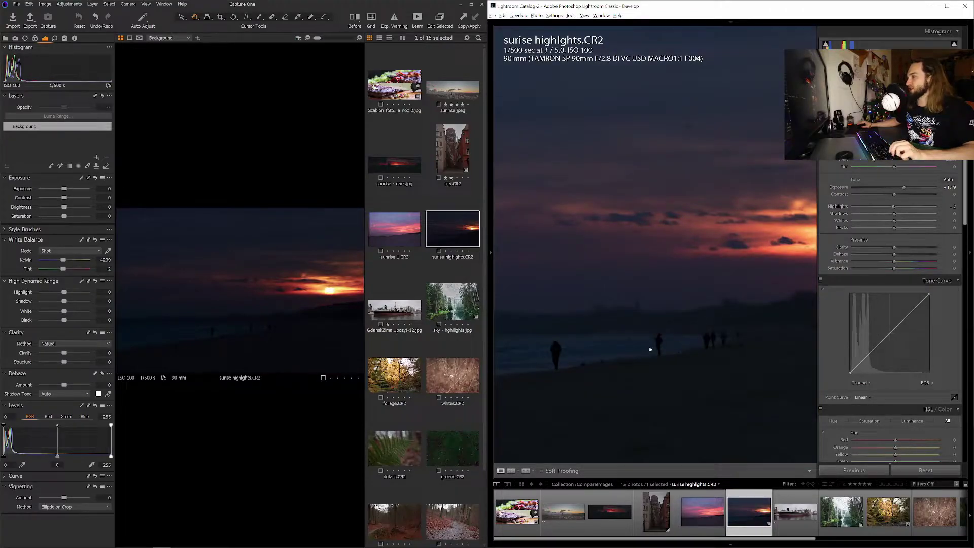
{"action": "left_click", "coordinate": [650, 349]}
{"action": "left_click", "coordinate": [267, 301]}
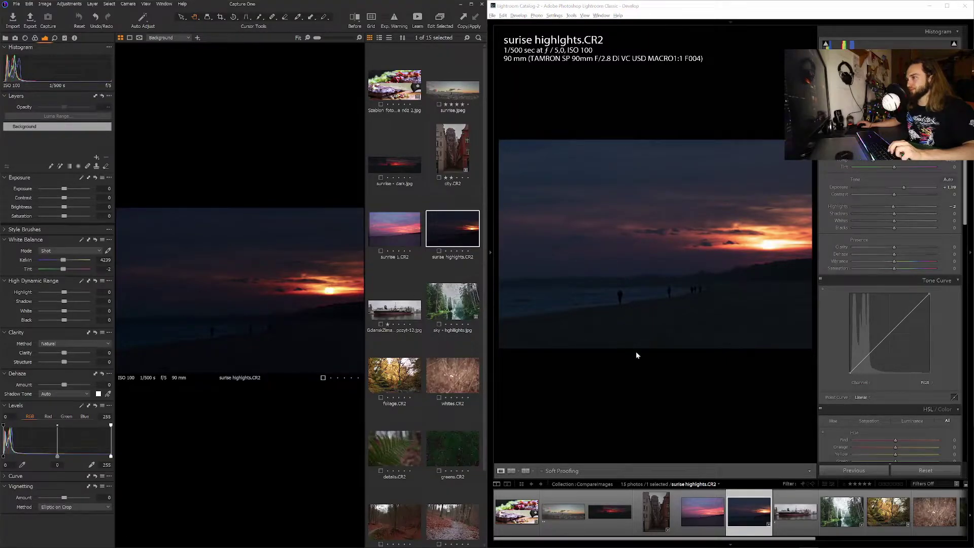
{"action": "double_click", "coordinate": [905, 187]}
{"action": "double_click", "coordinate": [893, 206]}
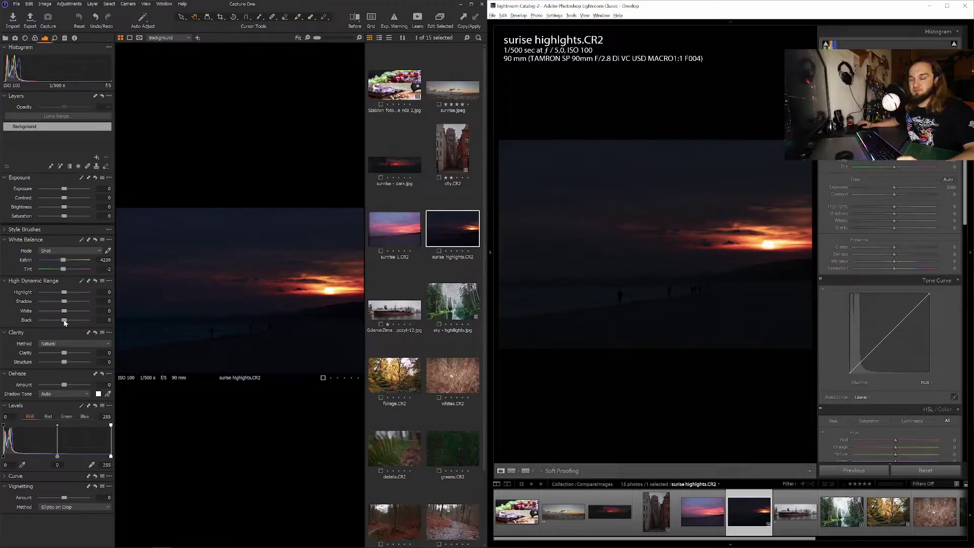
Step: Raise Capture One's Black to 100 and Lightroom's Blacks to +100 on the sunrise photo
{"action": "left_click_drag", "start_coordinate": [63, 319], "coordinate": [114, 323]}
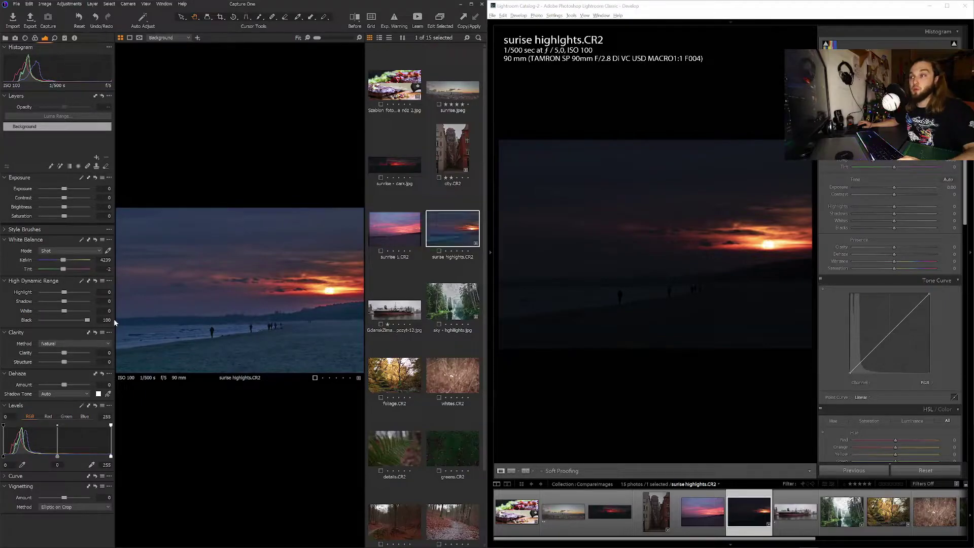
{"action": "left_click_drag", "start_coordinate": [894, 228], "coordinate": [937, 228]}
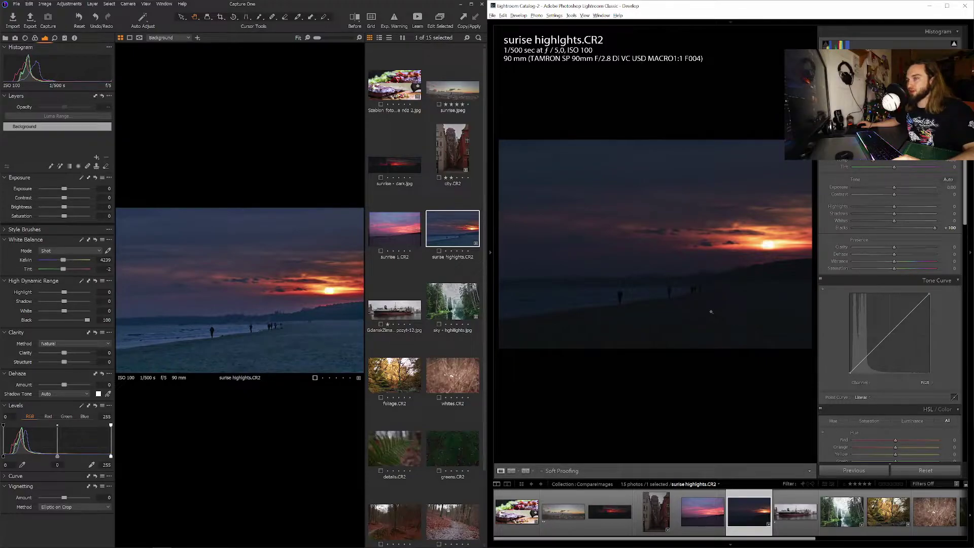
{"action": "left_click", "coordinate": [211, 333]}
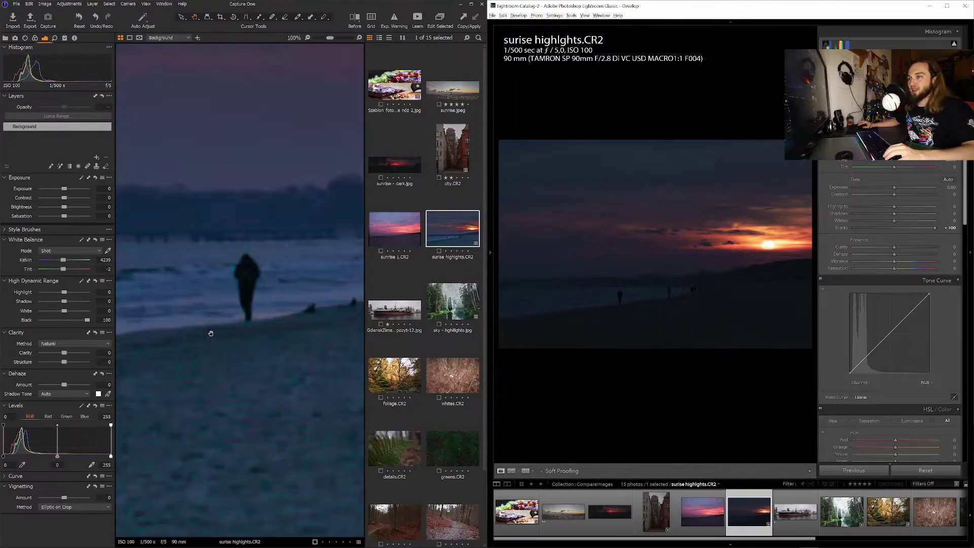
Step: Zoom Lightroom to 1:1 on the walking figure and raise Exposure to about +1.96
{"action": "left_click", "coordinate": [623, 307]}
{"action": "left_click", "coordinate": [623, 307]}
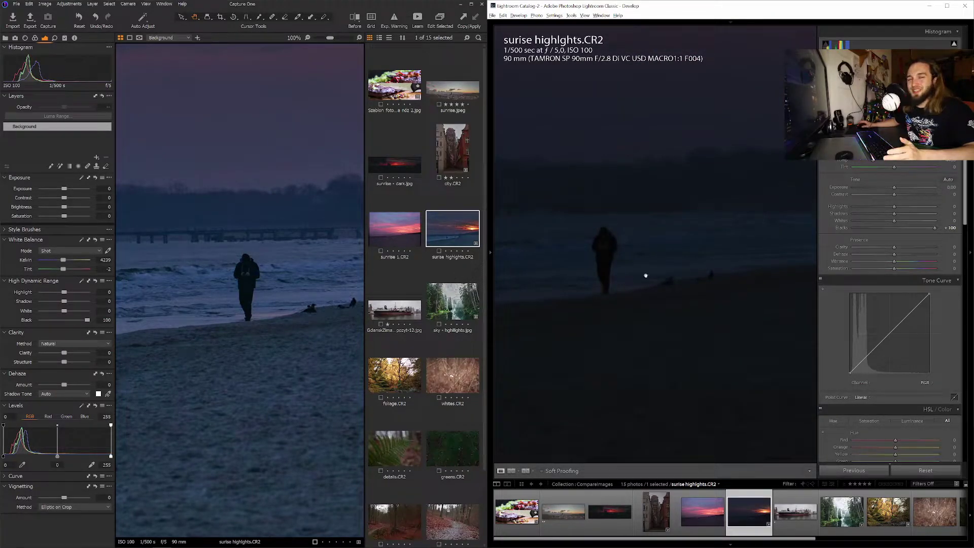
{"action": "left_click_drag", "start_coordinate": [895, 189], "coordinate": [896, 189]}
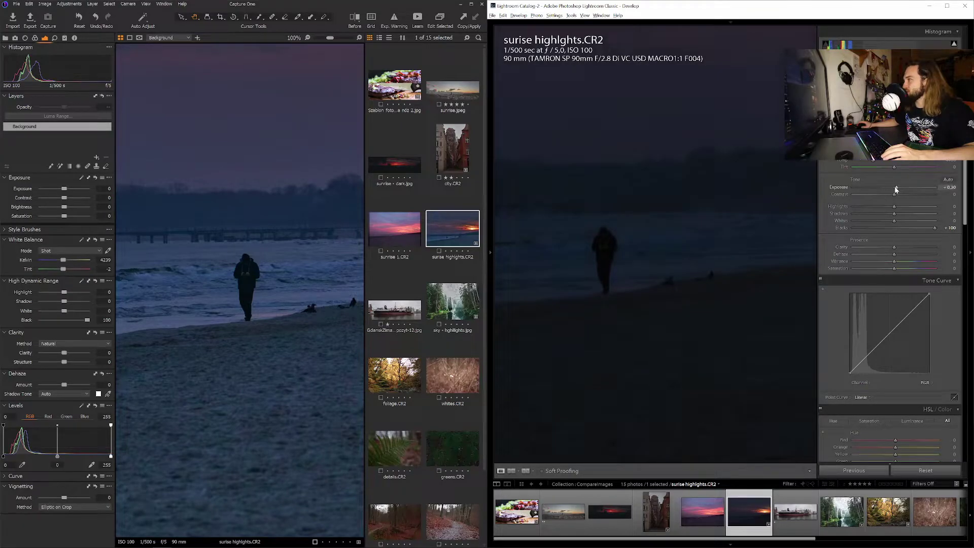
{"action": "scroll", "coordinate": [896, 190], "scroll_direction": "up", "scroll_amount": 6}
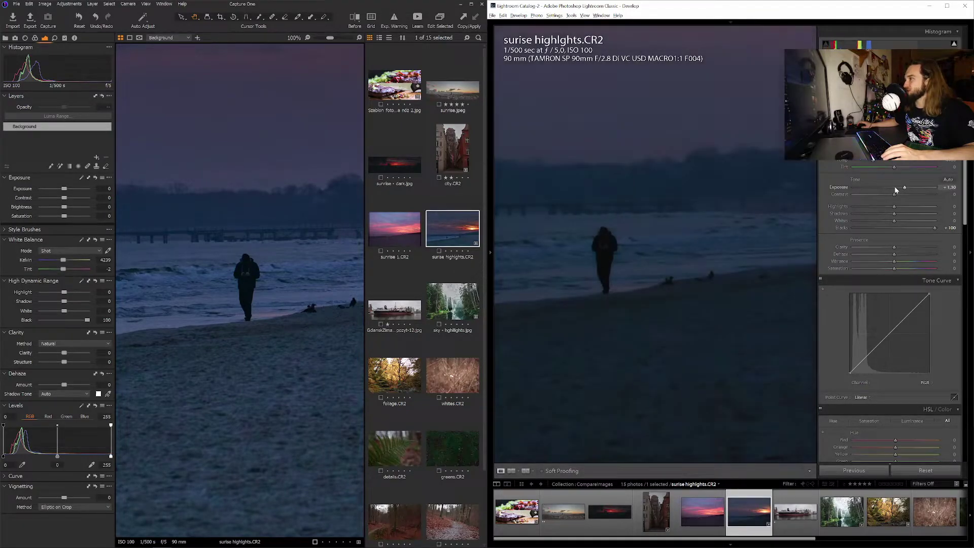
{"action": "scroll", "coordinate": [896, 190], "scroll_direction": "down", "scroll_amount": 1}
{"action": "scroll", "coordinate": [896, 188], "scroll_direction": "up", "scroll_amount": 3}
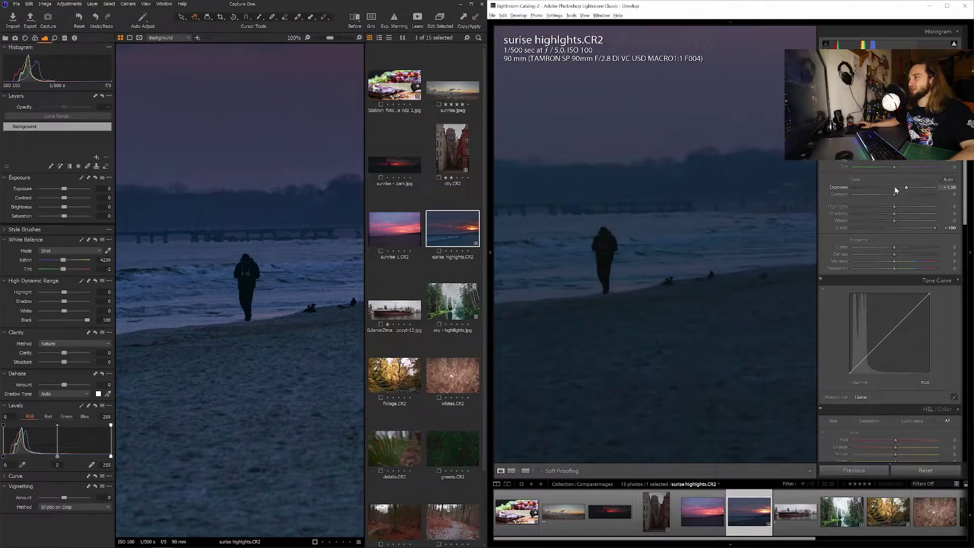
{"action": "scroll", "coordinate": [896, 188], "scroll_direction": "down", "scroll_amount": 1}
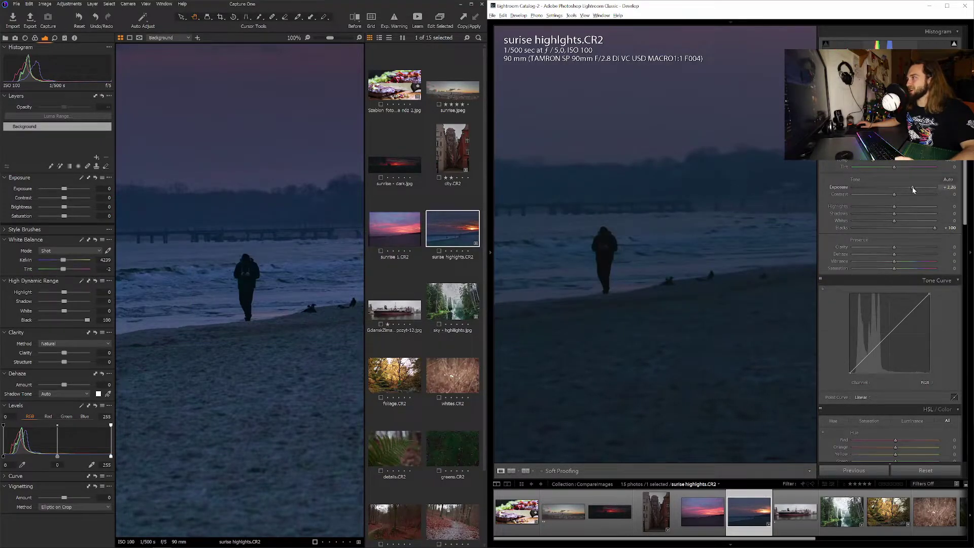
{"action": "left_click", "coordinate": [912, 188]}
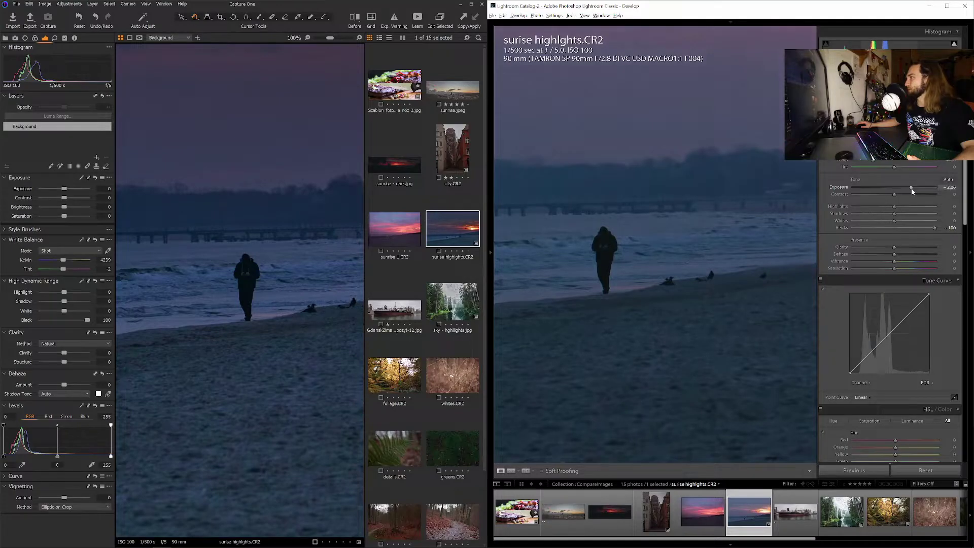
{"action": "scroll", "coordinate": [912, 190], "scroll_direction": "down", "scroll_amount": 2}
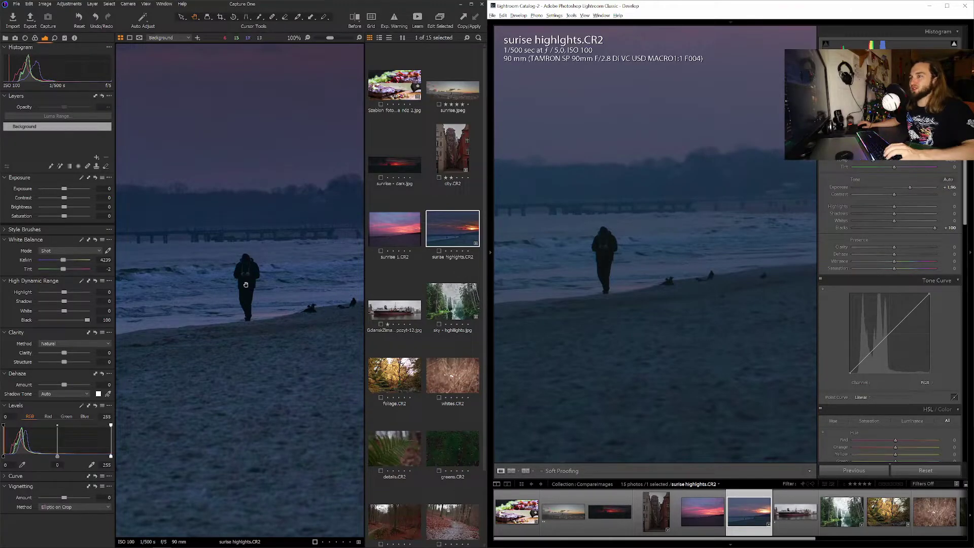
Step: Reset Lightroom's Exposure to 0 for comparison, then set it back to about +2.07
{"action": "scroll", "coordinate": [245, 285], "scroll_direction": "up", "scroll_amount": 3}
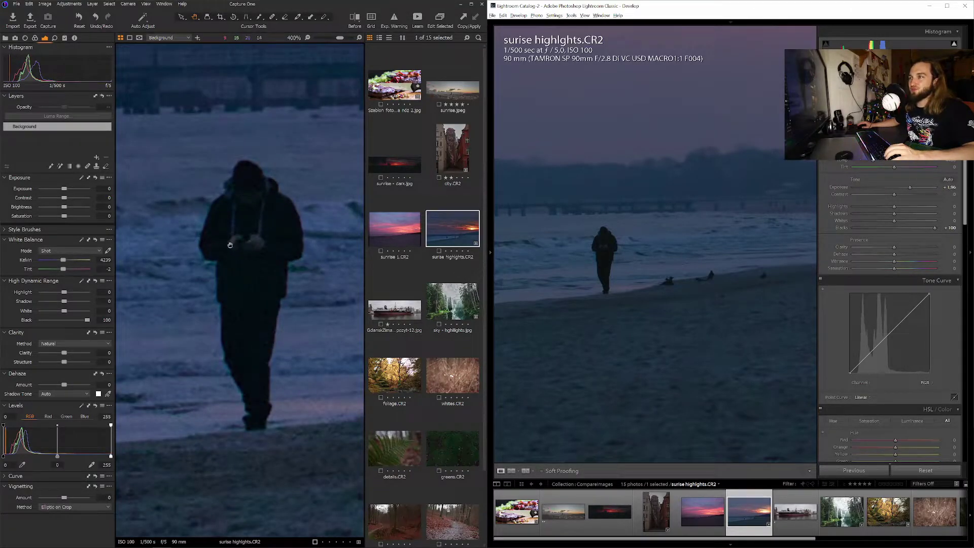
{"action": "left_click", "coordinate": [598, 257]}
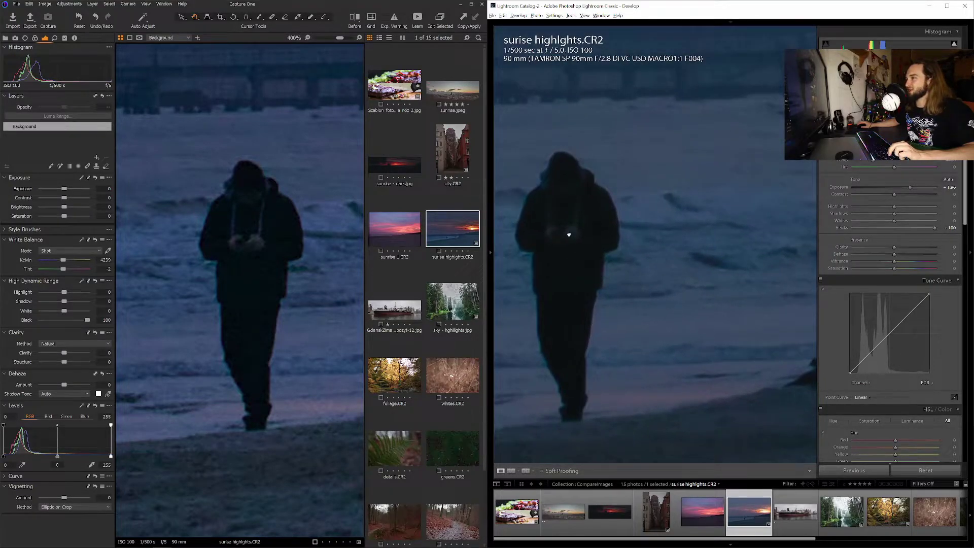
{"action": "double_click", "coordinate": [911, 189]}
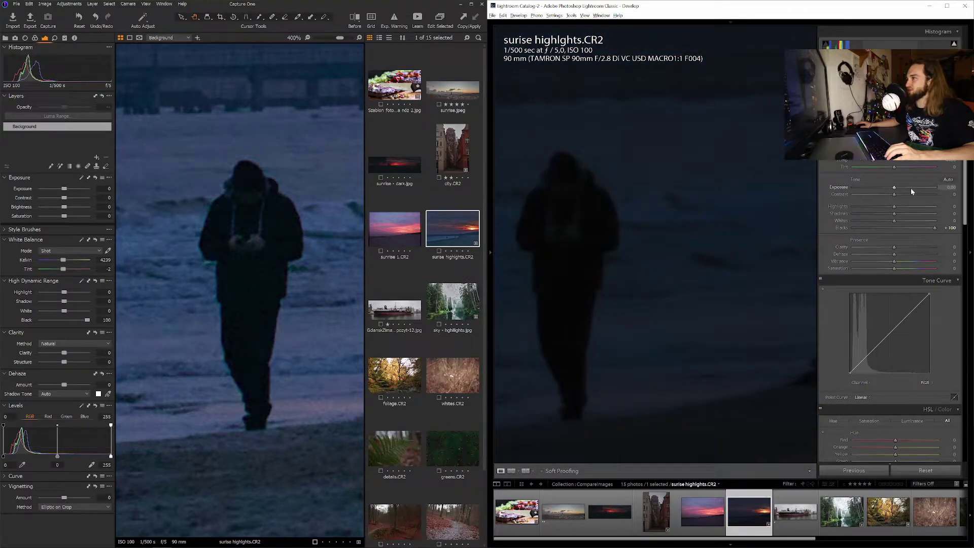
{"action": "left_click", "coordinate": [912, 189]}
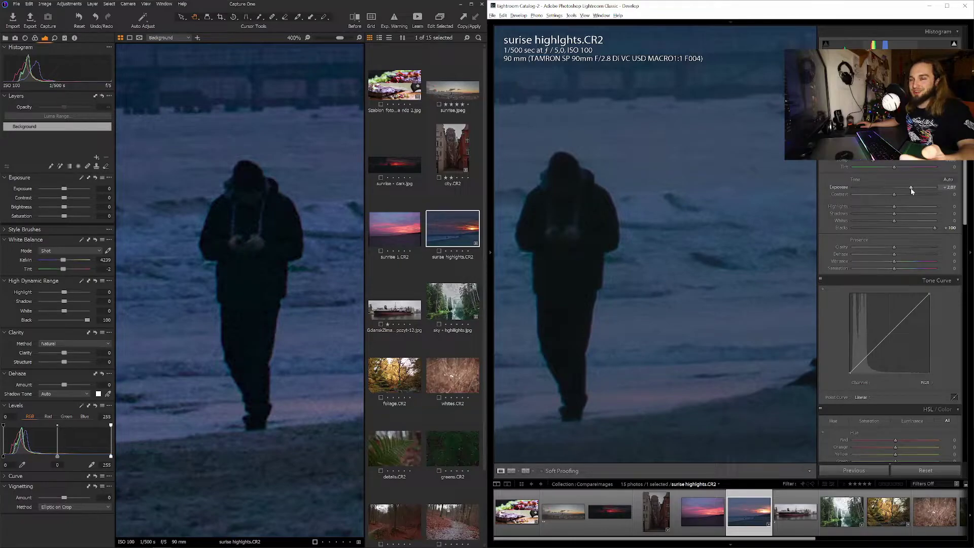
Step: Zoom Lightroom in on the walking person to match Capture One's close-up
{"action": "left_click", "coordinate": [698, 275]}
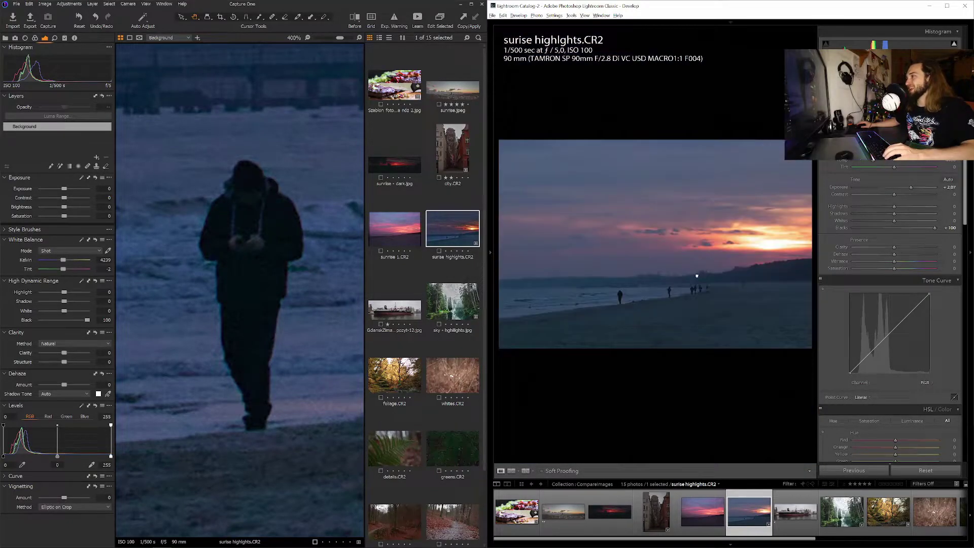
{"action": "left_click", "coordinate": [697, 275]}
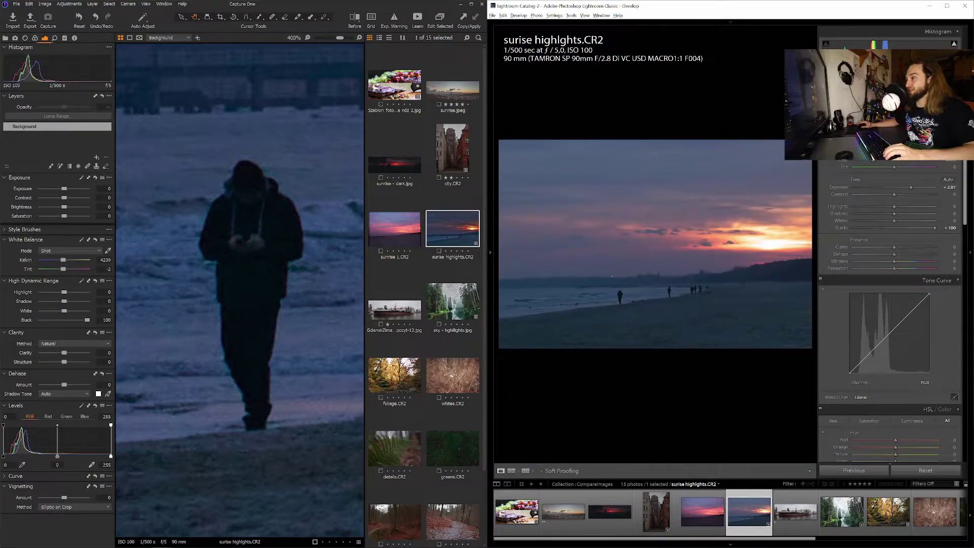
{"action": "left_click", "coordinate": [625, 277]}
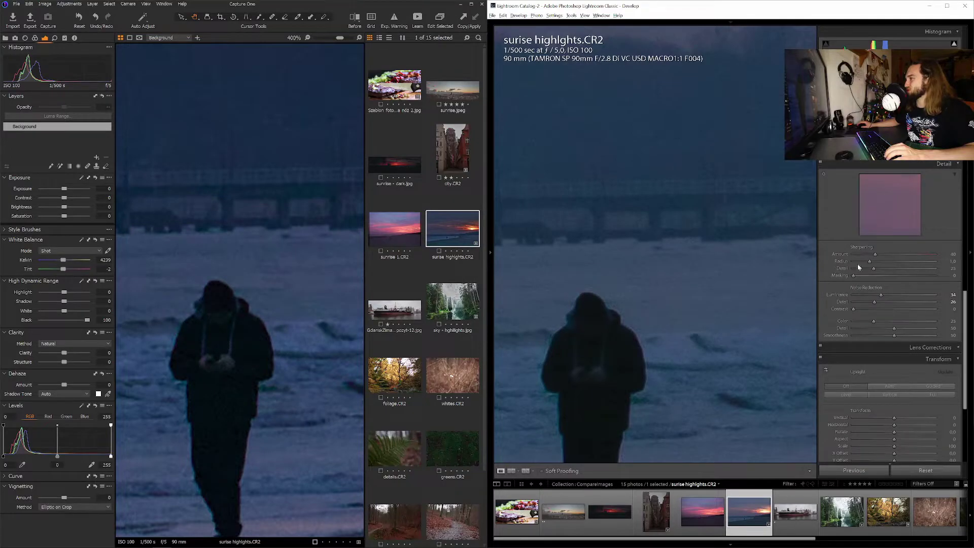
Step: Set Lightroom's sunrise sharpening Amount to 65, noise reduction Luminance to 46 and Detail to 22
{"action": "left_click_drag", "start_coordinate": [885, 294], "coordinate": [872, 303]}
{"action": "left_click_drag", "start_coordinate": [876, 256], "coordinate": [898, 256]}
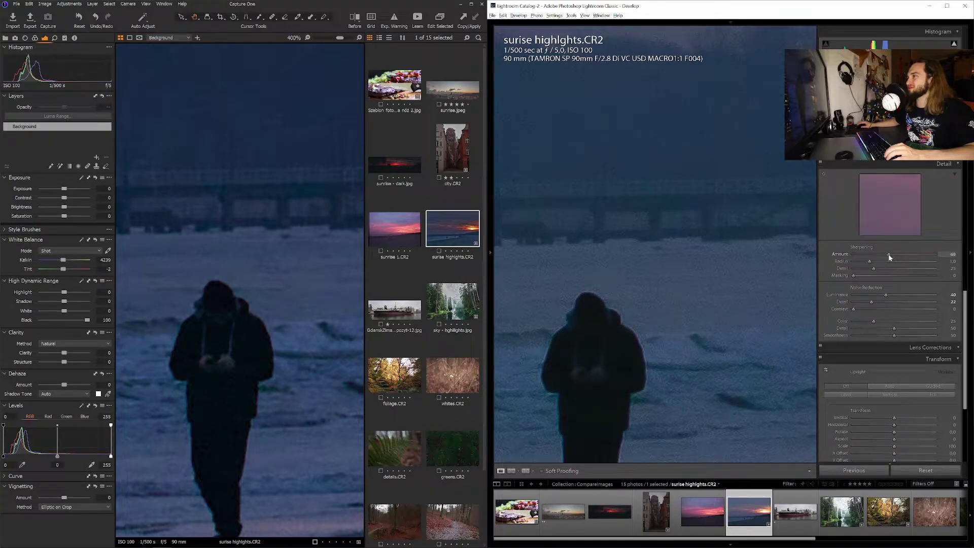
{"action": "left_click", "coordinate": [906, 297]}
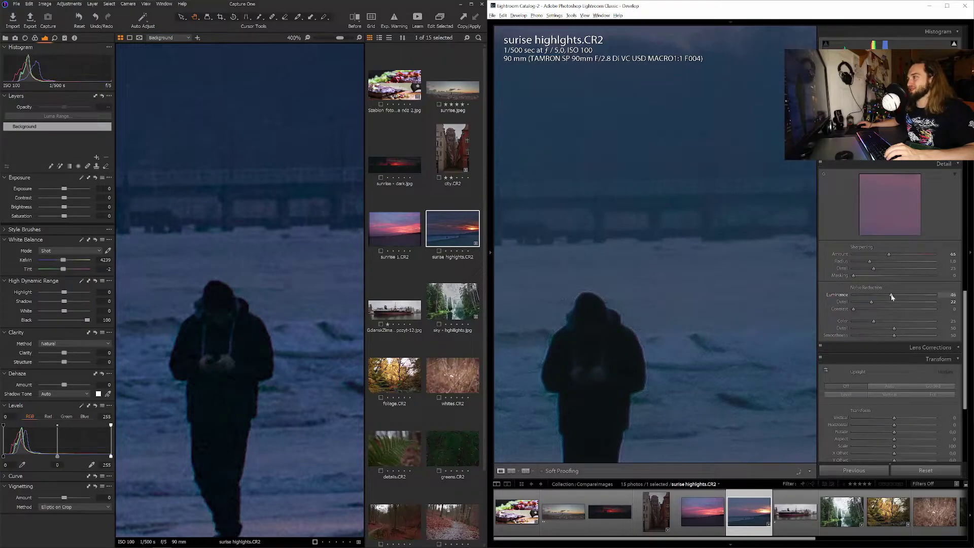
{"action": "scroll", "coordinate": [859, 335], "scroll_direction": "down", "scroll_amount": 3}
{"action": "scroll", "coordinate": [864, 412], "scroll_direction": "up", "scroll_amount": 3}
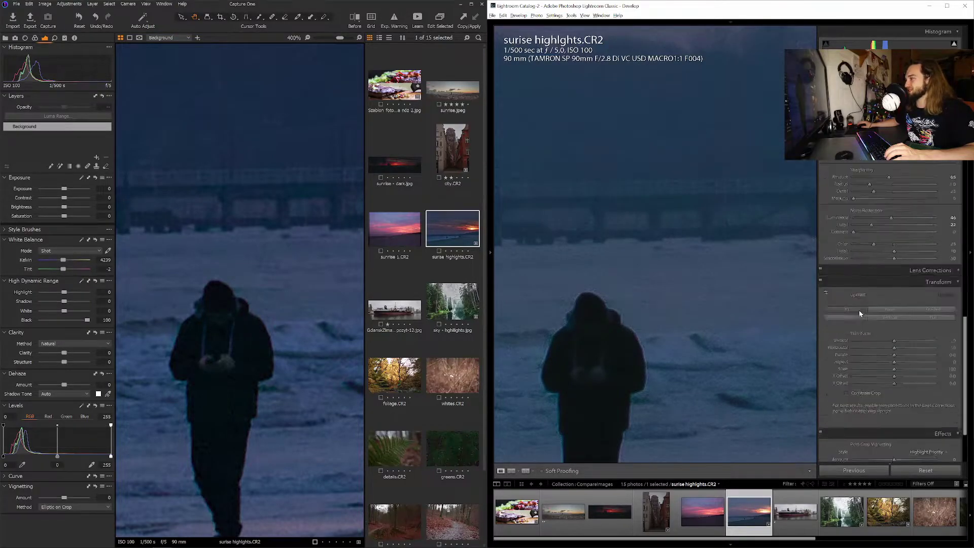
{"action": "scroll", "coordinate": [864, 306], "scroll_direction": "up", "scroll_amount": 3}
{"action": "scroll", "coordinate": [876, 252], "scroll_direction": "up", "scroll_amount": 3}
{"action": "scroll", "coordinate": [871, 268], "scroll_direction": "up", "scroll_amount": 3}
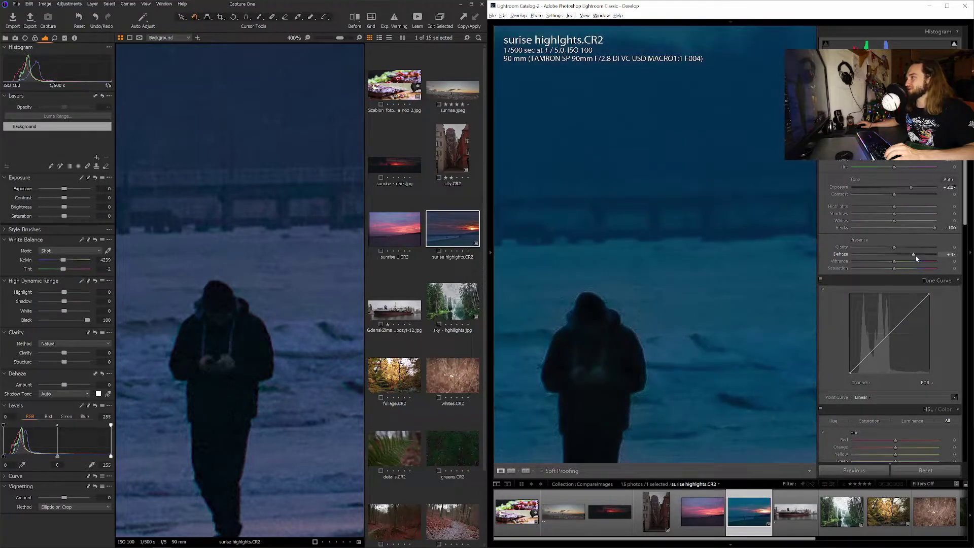
Step: Lower Lightroom's Dehaze to +15 and return both Lightroom and Capture One to Fit view
{"action": "left_click_drag", "start_coordinate": [910, 254], "coordinate": [900, 255]}
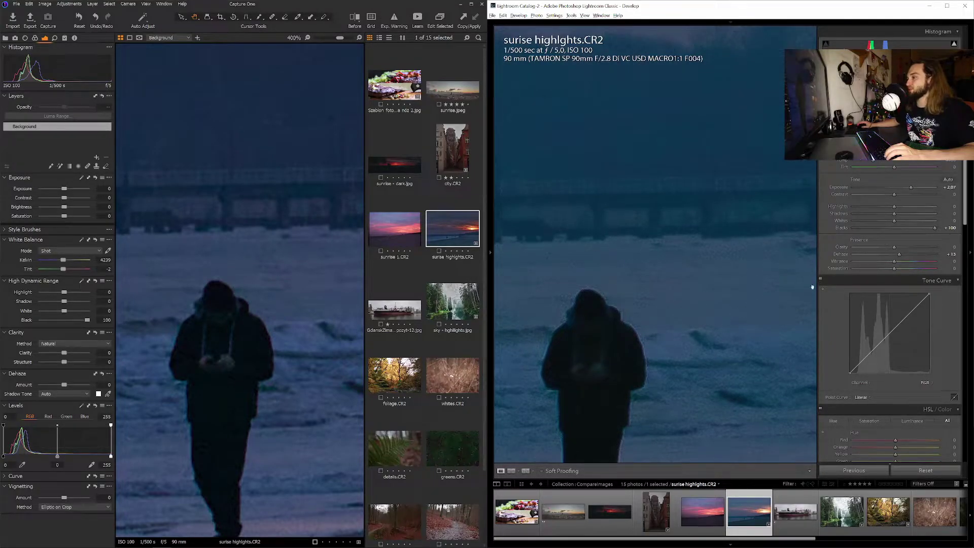
{"action": "scroll", "coordinate": [839, 276], "scroll_direction": "down", "scroll_amount": 5}
{"action": "scroll", "coordinate": [839, 276], "scroll_direction": "down", "scroll_amount": 3}
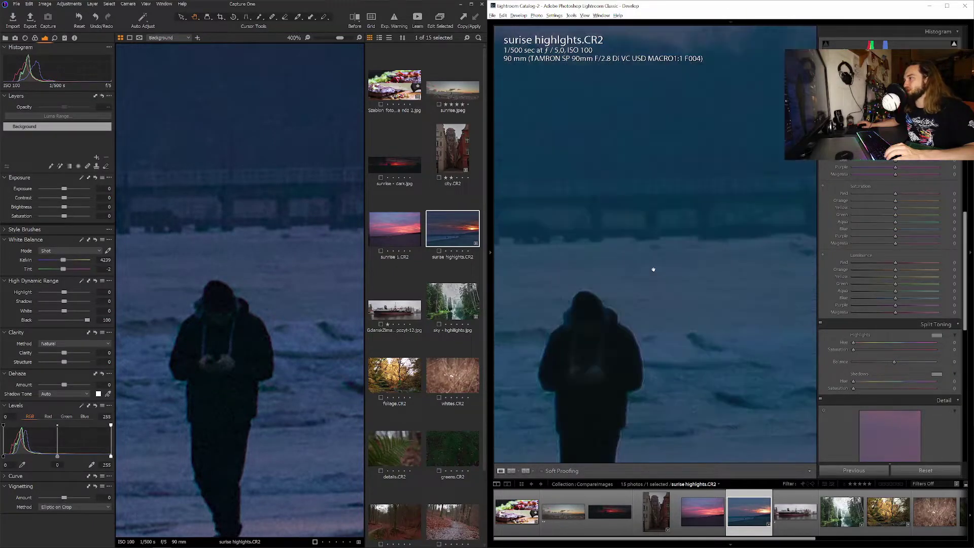
{"action": "left_click", "coordinate": [653, 269]}
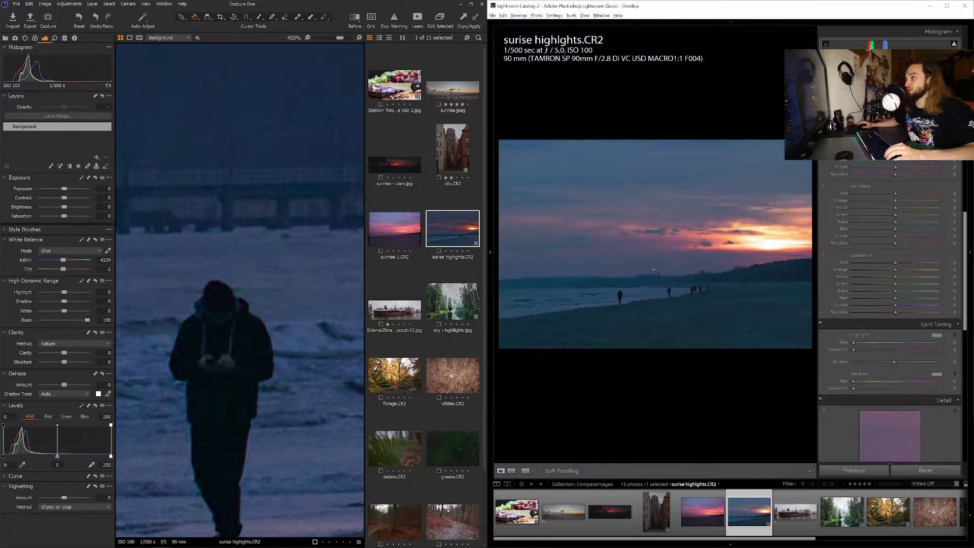
{"action": "left_click", "coordinate": [261, 227]}
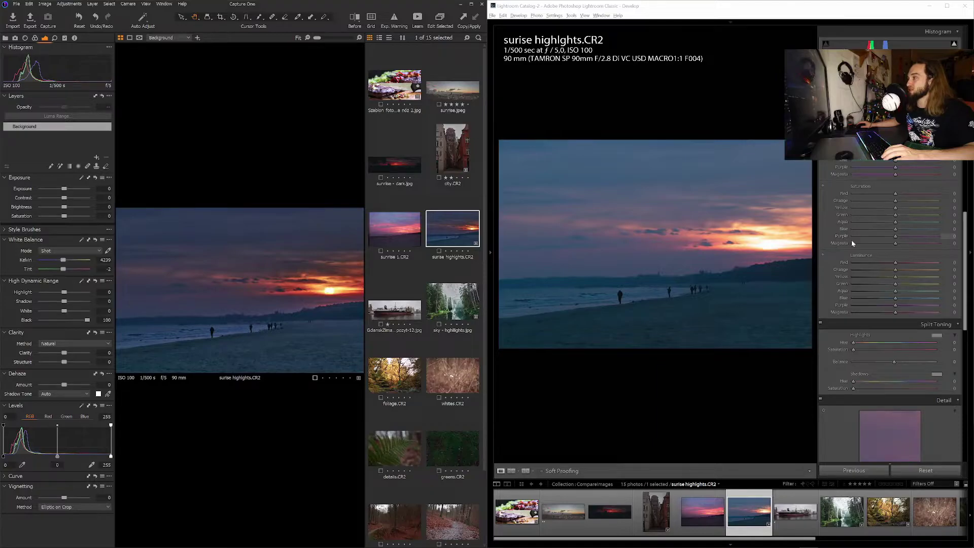
Step: Set Lightroom's sunrise Whites to -100 and Highlights to -48
{"action": "scroll", "coordinate": [852, 243], "scroll_direction": "up", "scroll_amount": 5}
{"action": "mouse_move", "coordinate": [870, 221]}
{"action": "left_mouse_down"}
{"action": "mouse_move", "coordinate": [854, 222]}
{"action": "mouse_move", "coordinate": [866, 208]}
{"action": "mouse_move", "coordinate": [830, 212]}
{"action": "left_mouse_up"}
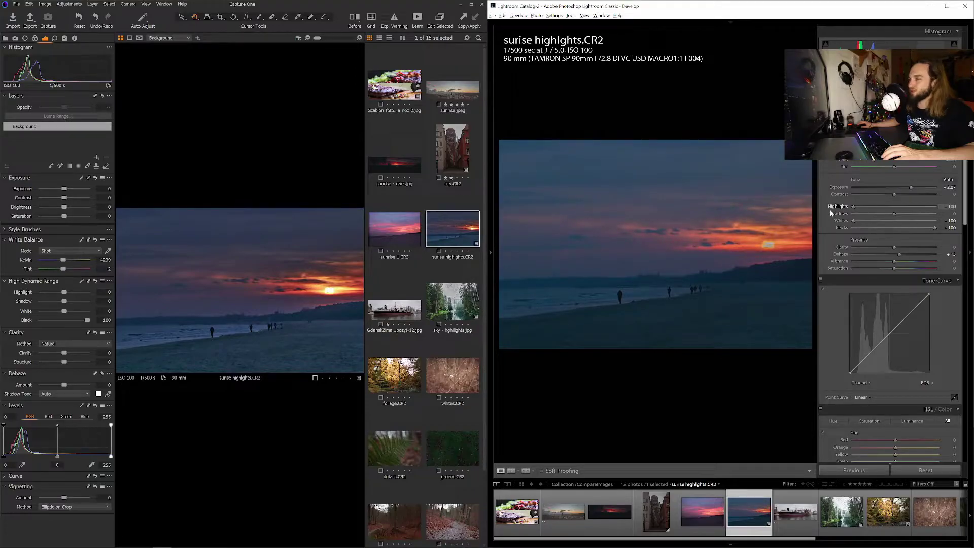
{"action": "left_click_drag", "start_coordinate": [854, 208], "coordinate": [870, 212]}
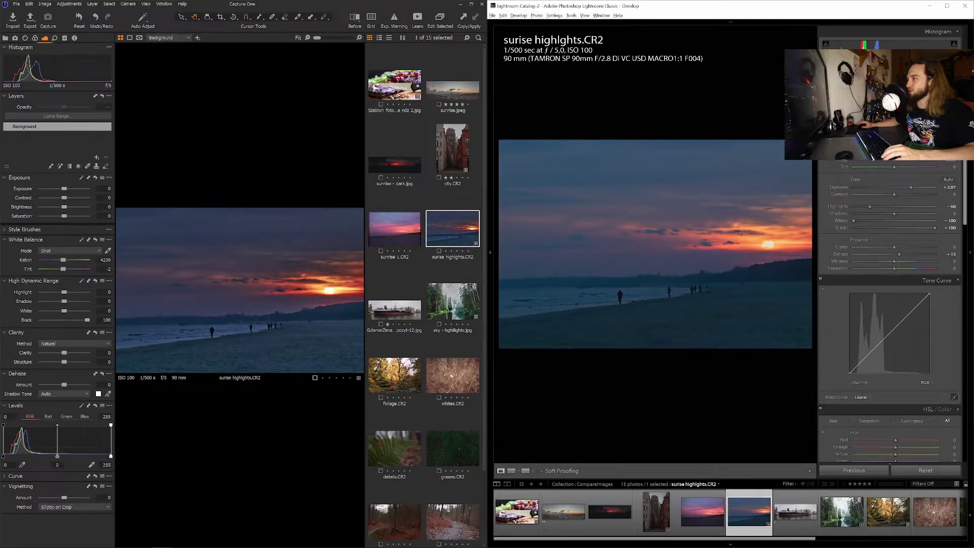
Step: Lower the sunrise photo's Luminance noise reduction to 31 in the Detail panel
{"action": "scroll", "coordinate": [827, 311], "scroll_direction": "down", "scroll_amount": 5}
{"action": "scroll", "coordinate": [827, 312], "scroll_direction": "down", "scroll_amount": 5}
{"action": "scroll", "coordinate": [827, 311], "scroll_direction": "down", "scroll_amount": 3}
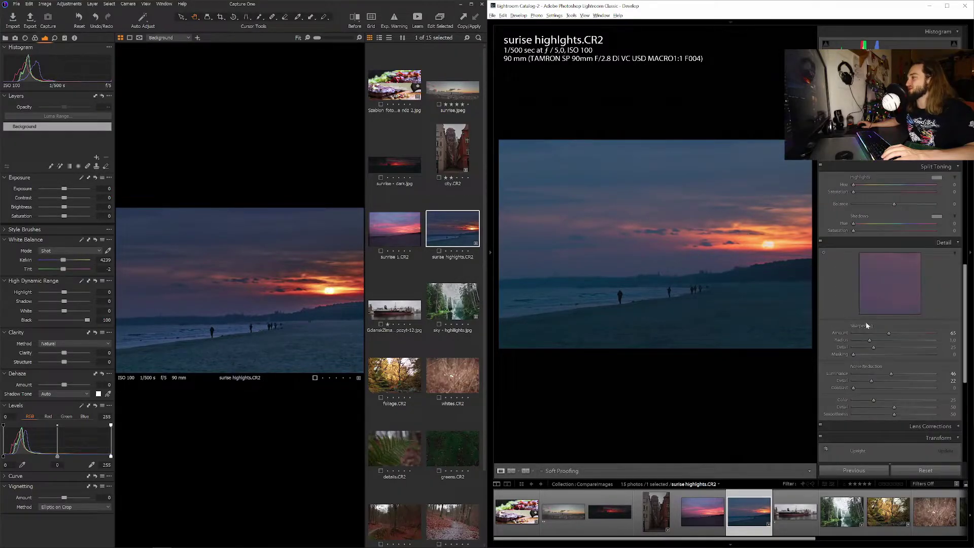
{"action": "left_click_drag", "start_coordinate": [892, 374], "coordinate": [879, 376]}
{"action": "scroll", "coordinate": [851, 294], "scroll_direction": "up", "scroll_amount": 3}
{"action": "scroll", "coordinate": [852, 288], "scroll_direction": "up", "scroll_amount": 5}
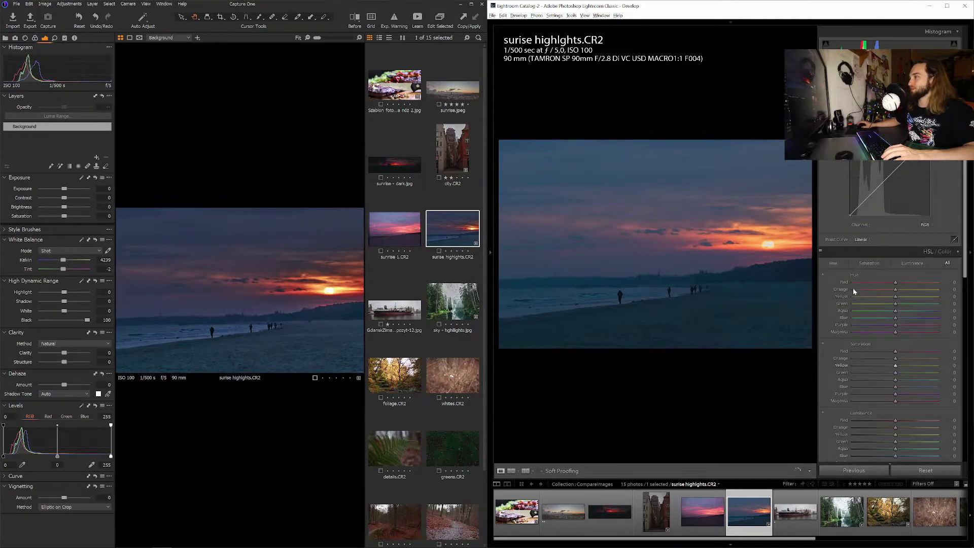
{"action": "scroll", "coordinate": [852, 288], "scroll_direction": "up", "scroll_amount": 3}
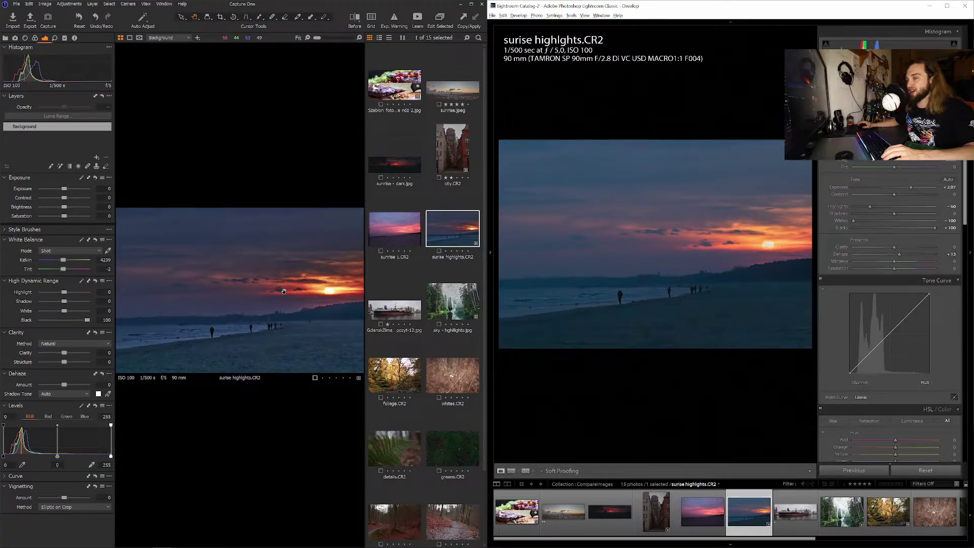
Step: Open sky - hghilights.jpg in both programs and reset Capture One's HDR Highlight and White to 0
{"action": "left_click", "coordinate": [843, 512]}
{"action": "left_click", "coordinate": [451, 301]}
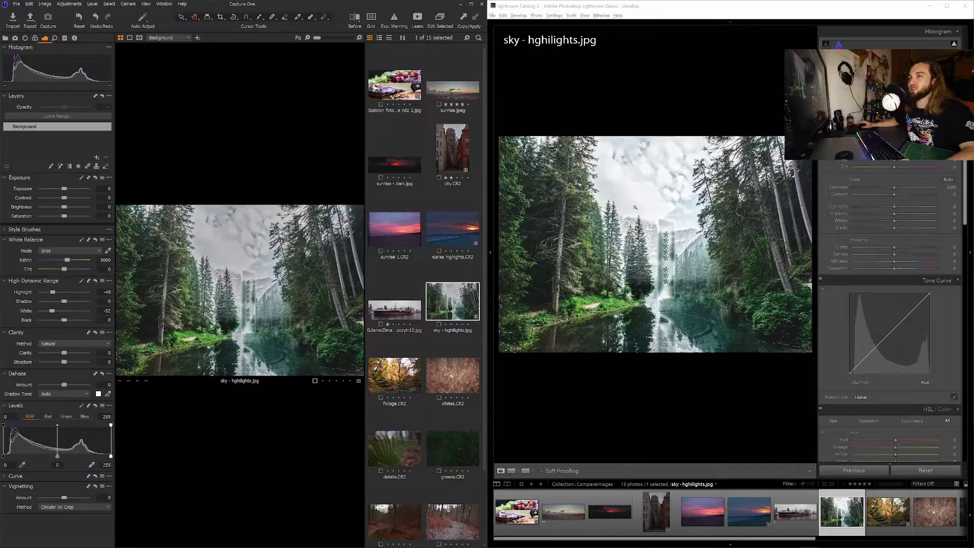
{"action": "double_click", "coordinate": [53, 293]}
{"action": "double_click", "coordinate": [52, 310]}
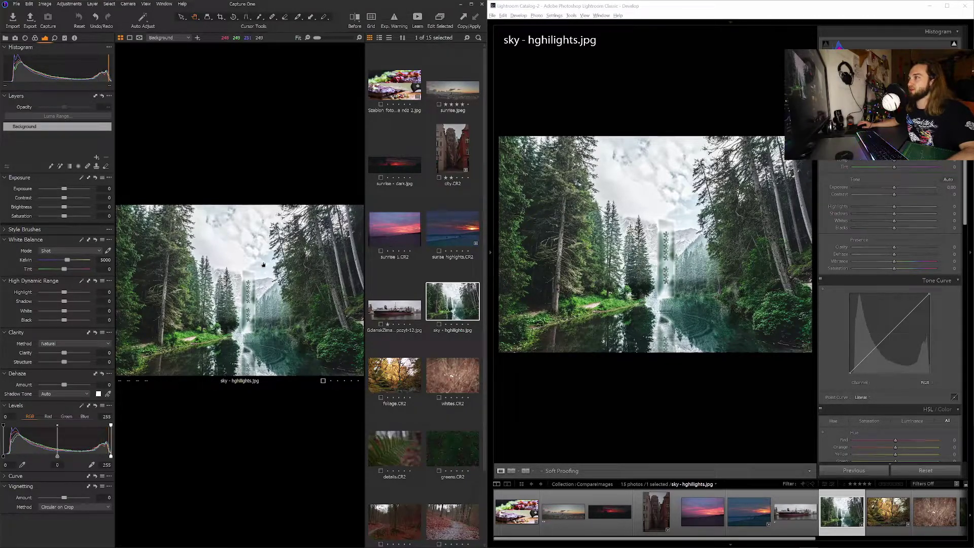
{"action": "scroll", "coordinate": [263, 264], "scroll_direction": "up", "scroll_amount": 2}
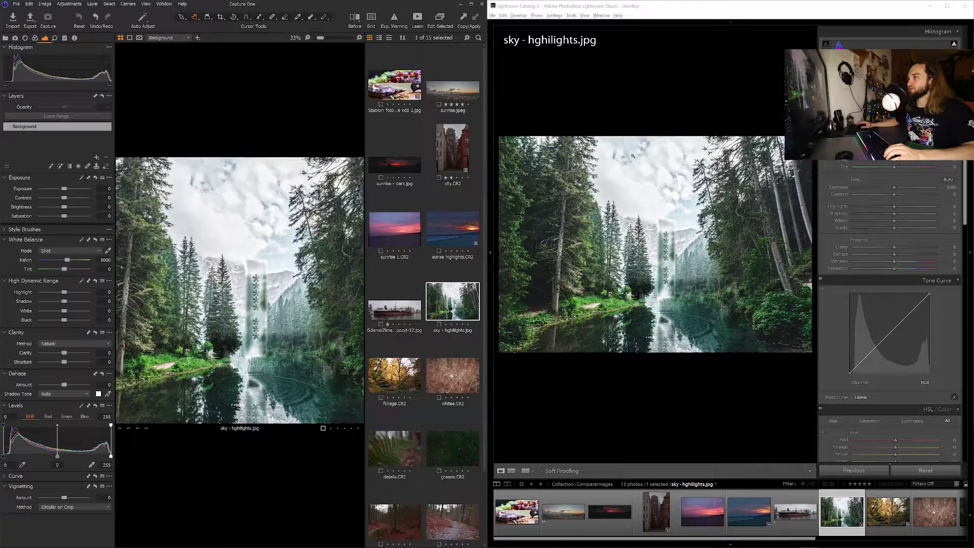
Step: Recover highlights fully in both programs, then settle Lightroom Highlights at -64 and Capture One's Highlight and White positive
{"action": "mouse_move", "coordinate": [894, 207]}
{"action": "left_mouse_down"}
{"action": "mouse_move", "coordinate": [853, 206]}
{"action": "mouse_move", "coordinate": [847, 224]}
{"action": "left_mouse_up"}
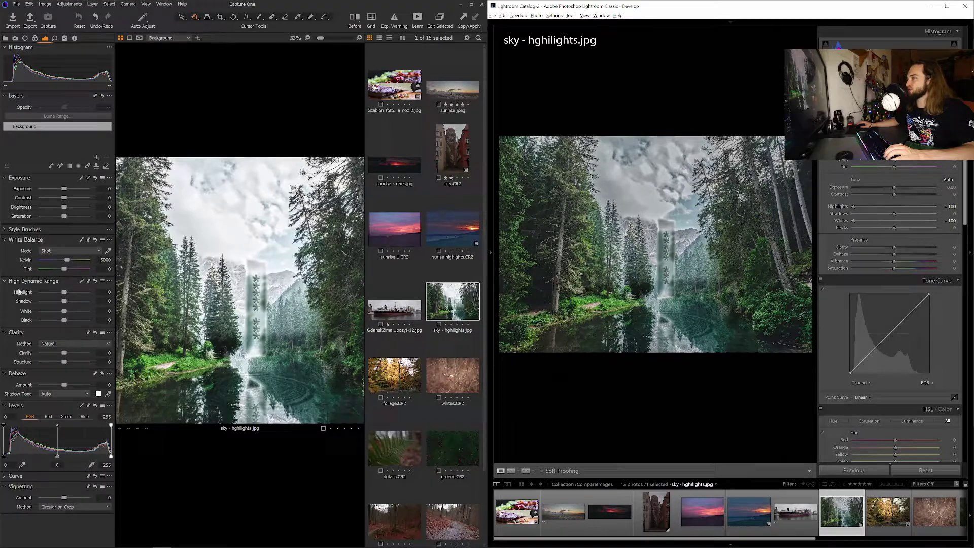
{"action": "mouse_move", "coordinate": [64, 291]}
{"action": "left_mouse_down"}
{"action": "mouse_move", "coordinate": [32, 291]}
{"action": "mouse_move", "coordinate": [35, 311]}
{"action": "left_mouse_up"}
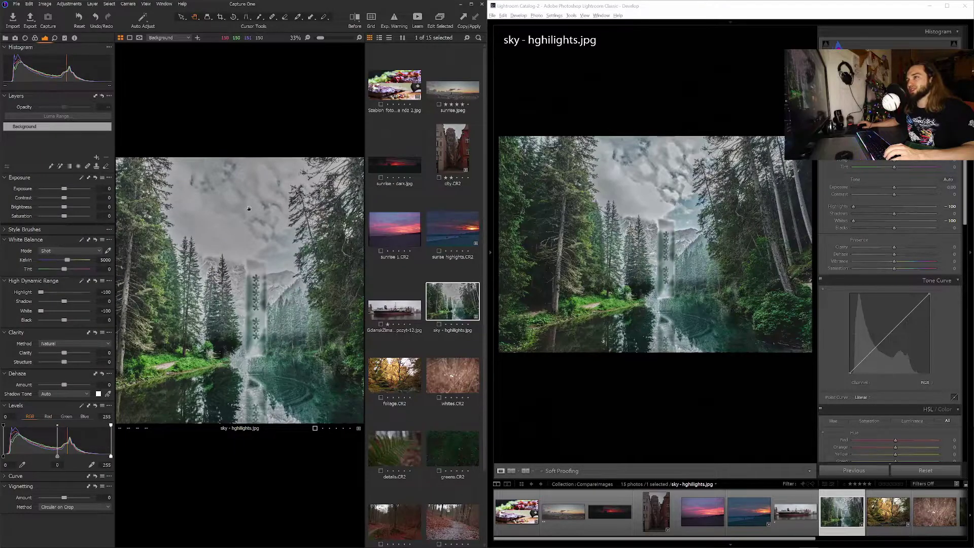
{"action": "mouse_move", "coordinate": [42, 293]}
{"action": "left_mouse_down"}
{"action": "mouse_move", "coordinate": [54, 292]}
{"action": "mouse_move", "coordinate": [62, 310]}
{"action": "left_mouse_up"}
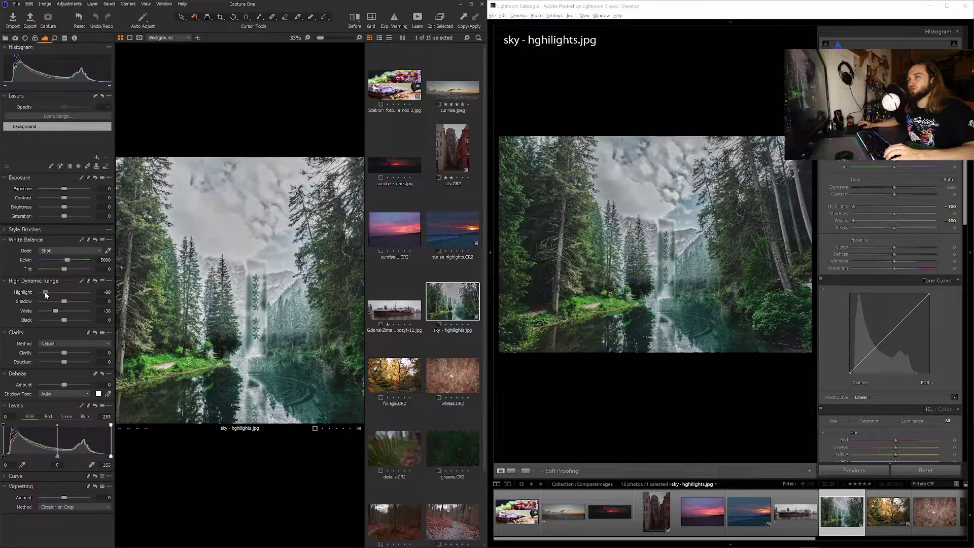
{"action": "left_click_drag", "start_coordinate": [46, 292], "coordinate": [53, 292]}
{"action": "left_click_drag", "start_coordinate": [856, 205], "coordinate": [896, 220]}
{"action": "mouse_move", "coordinate": [52, 292]}
{"action": "left_mouse_down"}
{"action": "mouse_move", "coordinate": [69, 292]}
{"action": "mouse_move", "coordinate": [72, 311]}
{"action": "mouse_move", "coordinate": [92, 293]}
{"action": "left_mouse_up"}
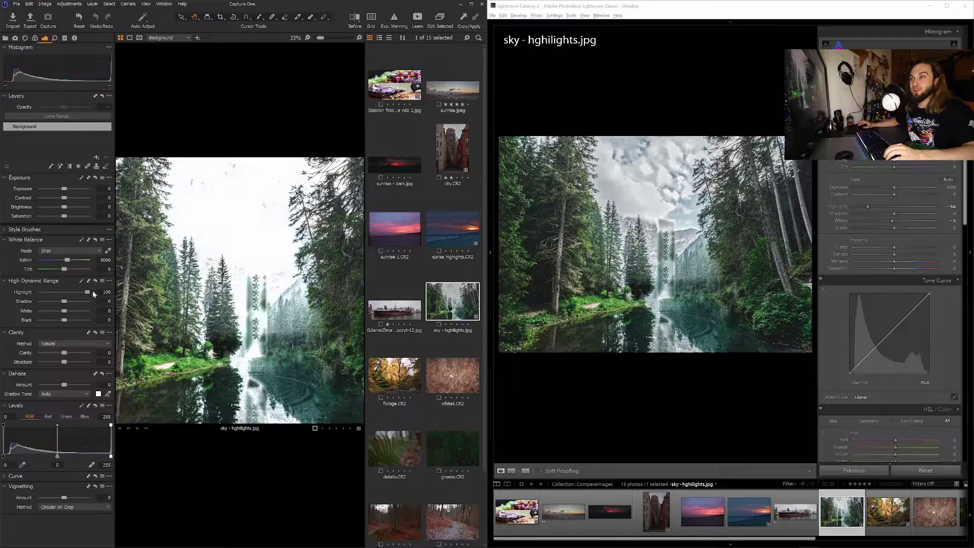
{"action": "double_click", "coordinate": [891, 223]}
Step: Push Lightroom Highlights to +100, inspect the sky at 100% in both viewers, then return to Fit
{"action": "left_click_drag", "start_coordinate": [881, 210], "coordinate": [944, 213]}
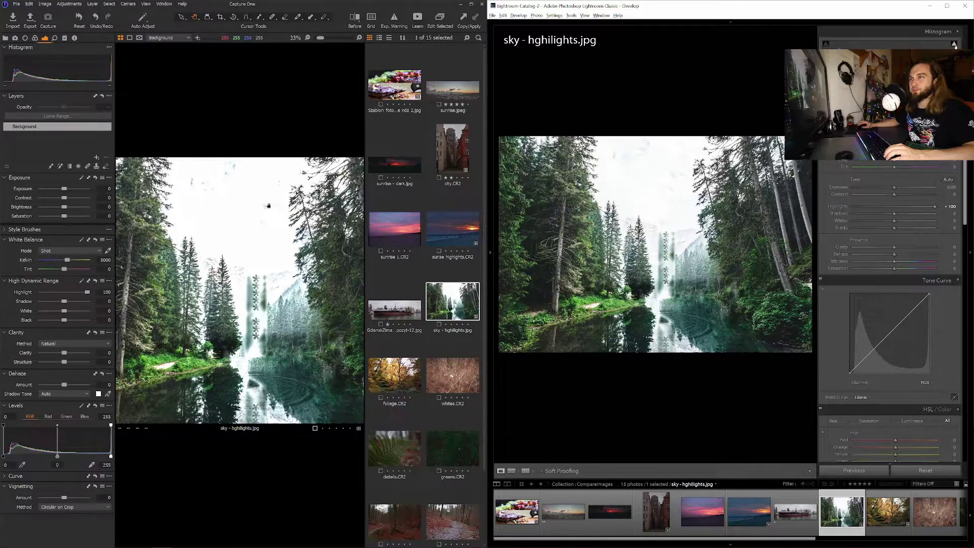
{"action": "left_click", "coordinate": [674, 178]}
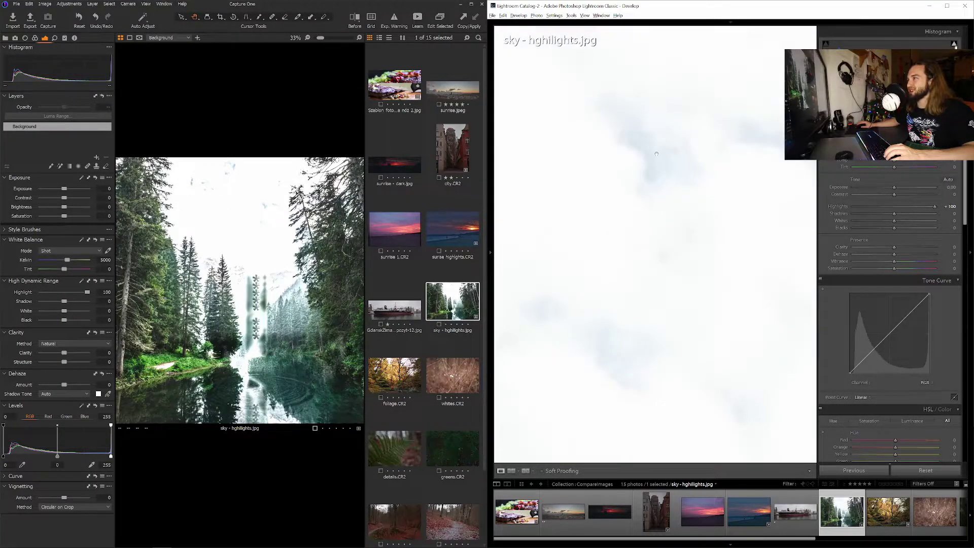
{"action": "double_click", "coordinate": [258, 209]}
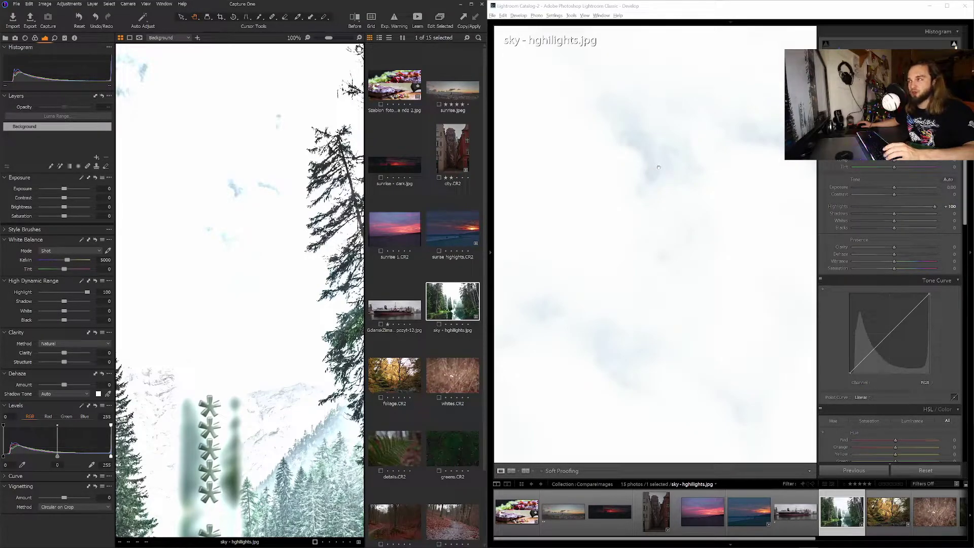
{"action": "left_click", "coordinate": [239, 206]}
{"action": "left_click", "coordinate": [655, 235]}
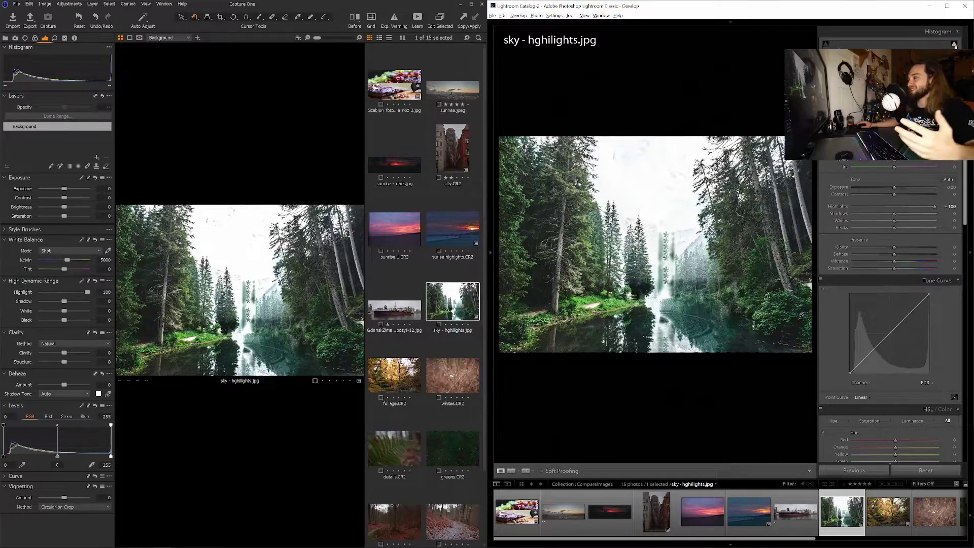
Step: Sweep Lightroom Highlights and Capture One's HDR Highlight across their range, then reset both to 0
{"action": "mouse_move", "coordinate": [873, 210]}
{"action": "left_mouse_down"}
{"action": "mouse_move", "coordinate": [833, 210]}
{"action": "mouse_move", "coordinate": [935, 206]}
{"action": "left_mouse_up"}
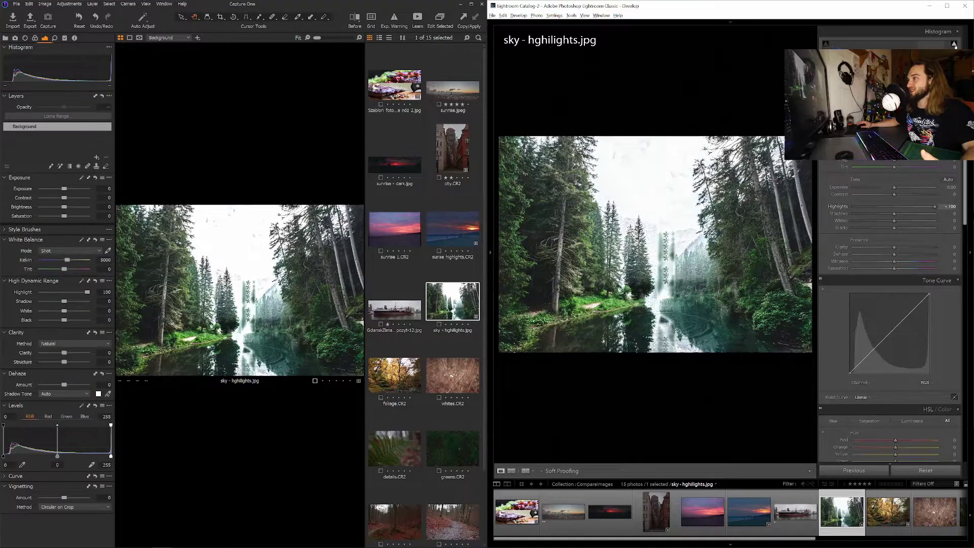
{"action": "left_click_drag", "start_coordinate": [862, 212], "coordinate": [853, 210]}
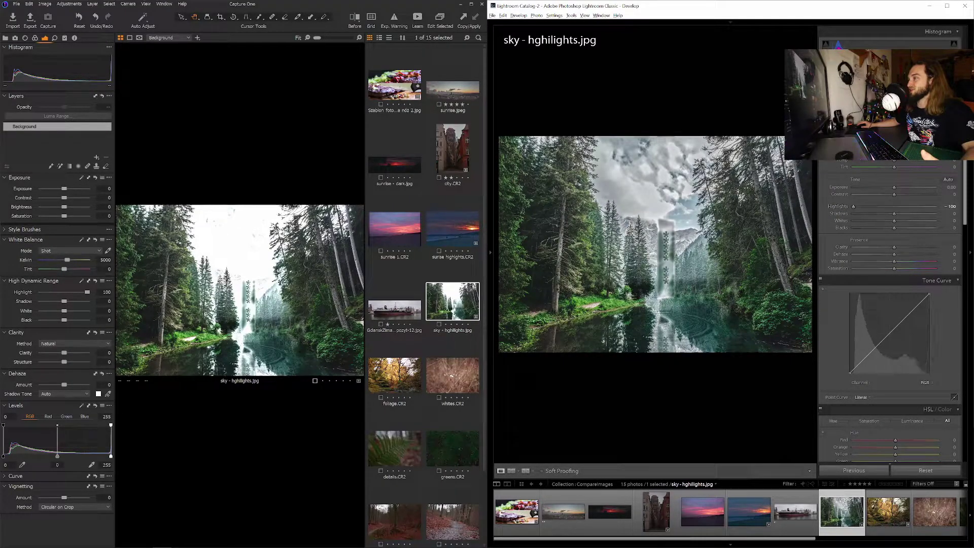
{"action": "mouse_move", "coordinate": [88, 295]}
{"action": "left_mouse_down"}
{"action": "mouse_move", "coordinate": [108, 299]}
{"action": "mouse_move", "coordinate": [51, 294]}
{"action": "left_mouse_up"}
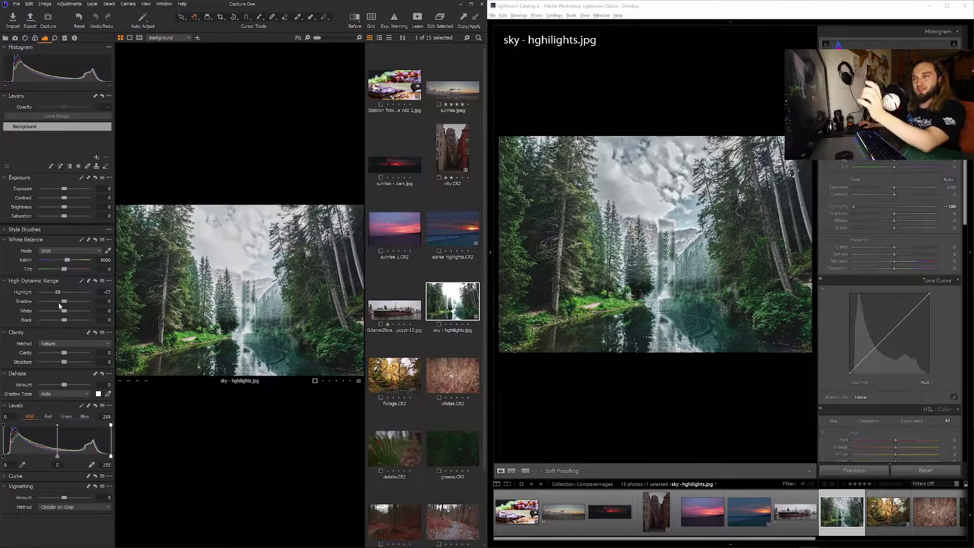
{"action": "mouse_move", "coordinate": [50, 292]}
{"action": "left_mouse_down"}
{"action": "mouse_move", "coordinate": [86, 292]}
{"action": "mouse_move", "coordinate": [59, 297]}
{"action": "left_mouse_up"}
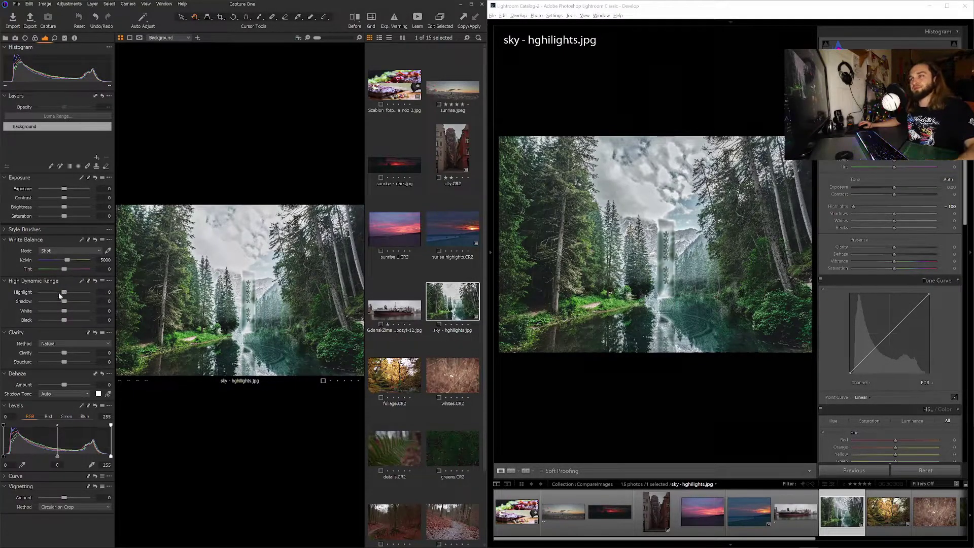
{"action": "double_click", "coordinate": [58, 292]}
{"action": "double_click", "coordinate": [851, 206]}
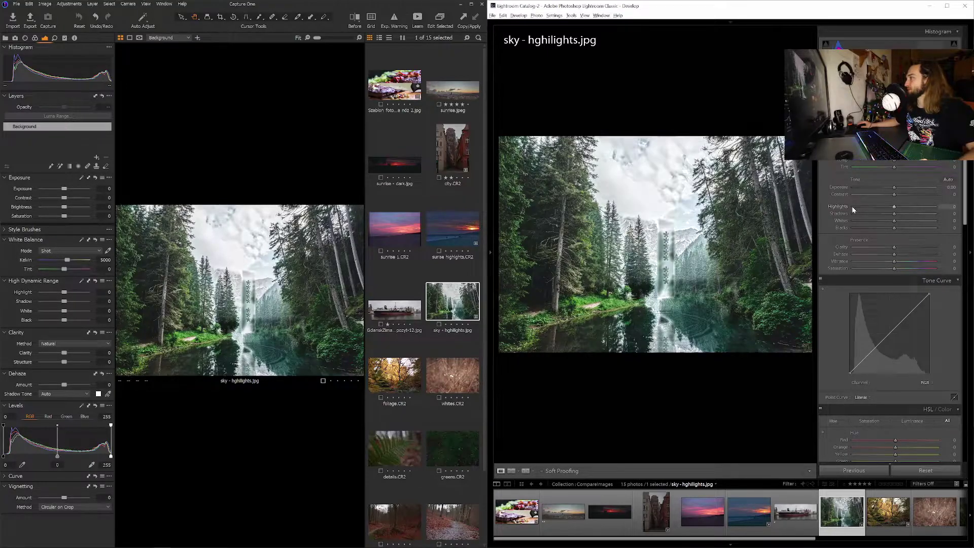
{"action": "scroll", "coordinate": [879, 513], "scroll_direction": "down", "scroll_amount": 1}
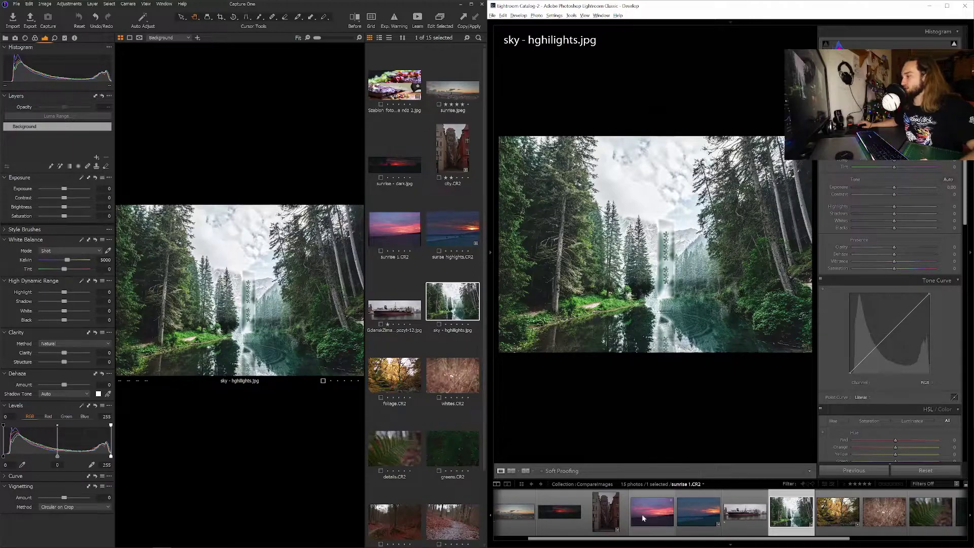
Step: Open sunrise 1.CR2 in both programs and sweep Capture One's HDR Highlight across its range
{"action": "left_click", "coordinate": [641, 513]}
{"action": "left_click", "coordinate": [401, 229]}
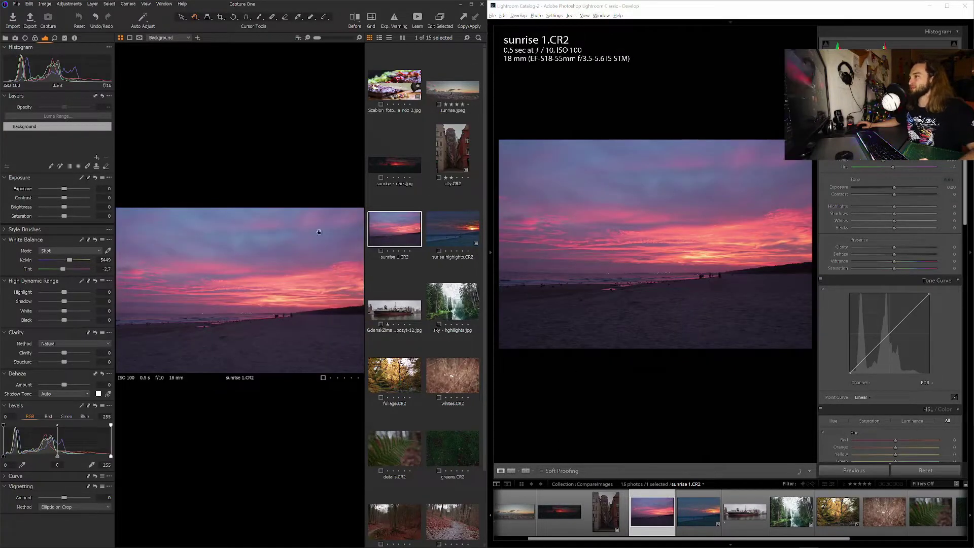
{"action": "left_click_drag", "start_coordinate": [64, 292], "coordinate": [112, 296]}
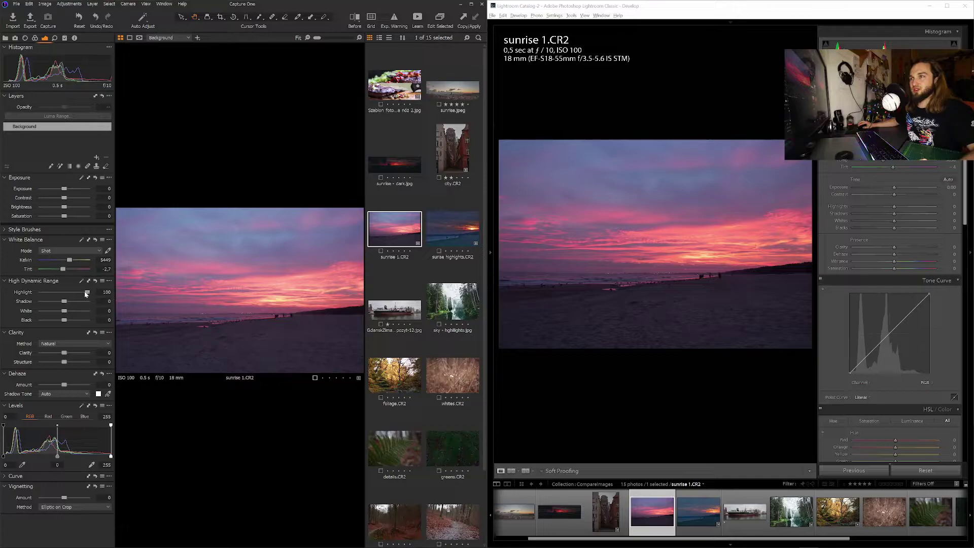
{"action": "mouse_move", "coordinate": [79, 294]}
{"action": "left_mouse_down"}
{"action": "mouse_move", "coordinate": [23, 297]}
{"action": "mouse_move", "coordinate": [111, 301]}
{"action": "left_mouse_up"}
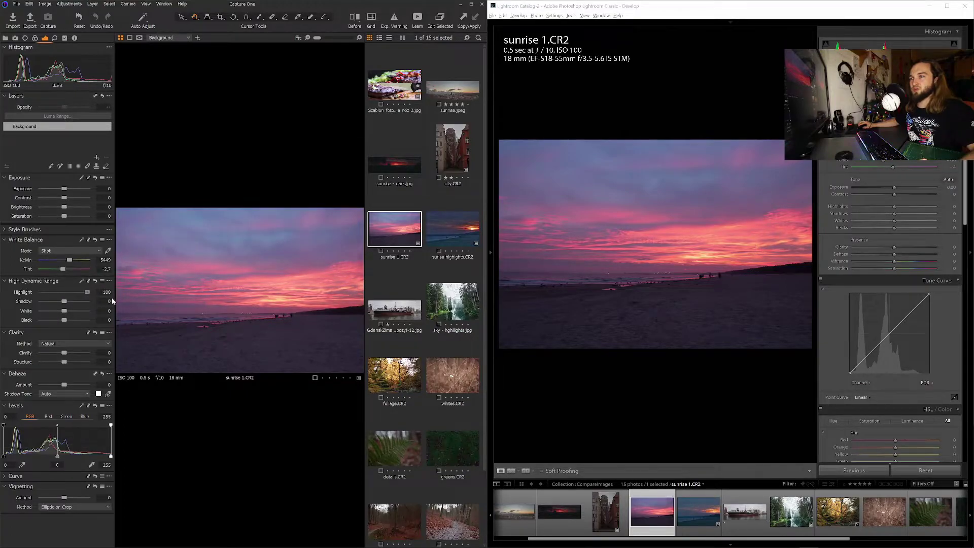
{"action": "left_click", "coordinate": [87, 294]}
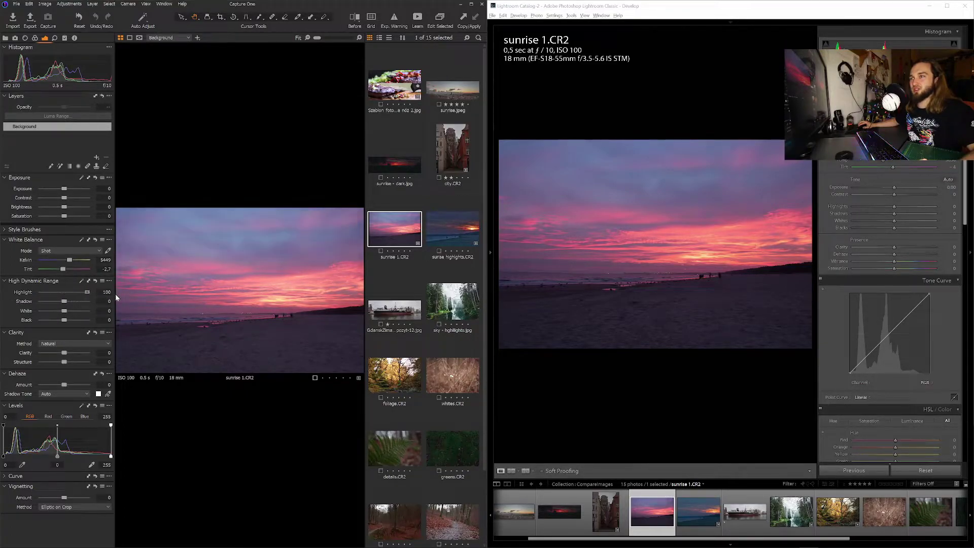
Step: Pull Lightroom Highlights and Capture One's HDR Highlight to -100, then zoom both onto the sky
{"action": "left_click_drag", "start_coordinate": [895, 207], "coordinate": [912, 207]}
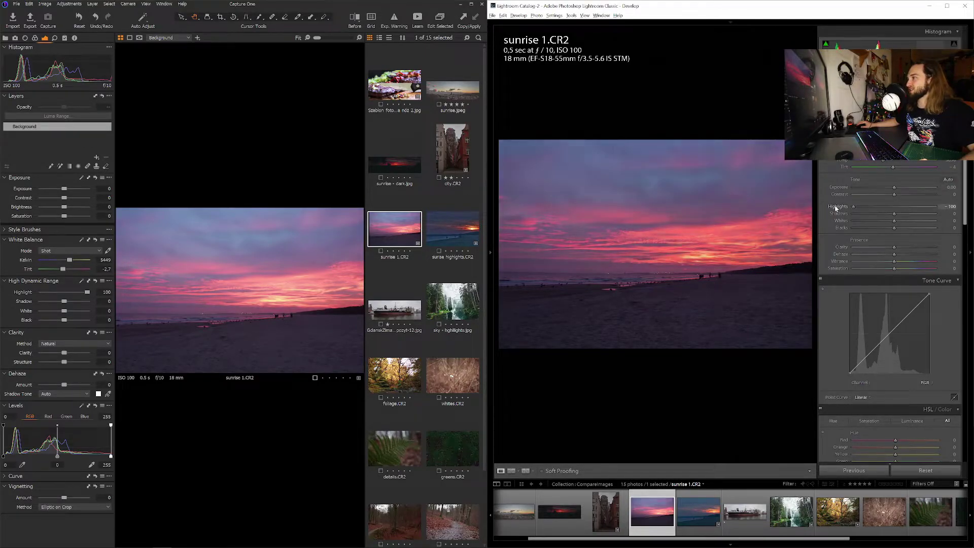
{"action": "mouse_move", "coordinate": [912, 207]}
{"action": "left_mouse_down"}
{"action": "mouse_move", "coordinate": [959, 213]}
{"action": "mouse_move", "coordinate": [853, 207]}
{"action": "left_mouse_up"}
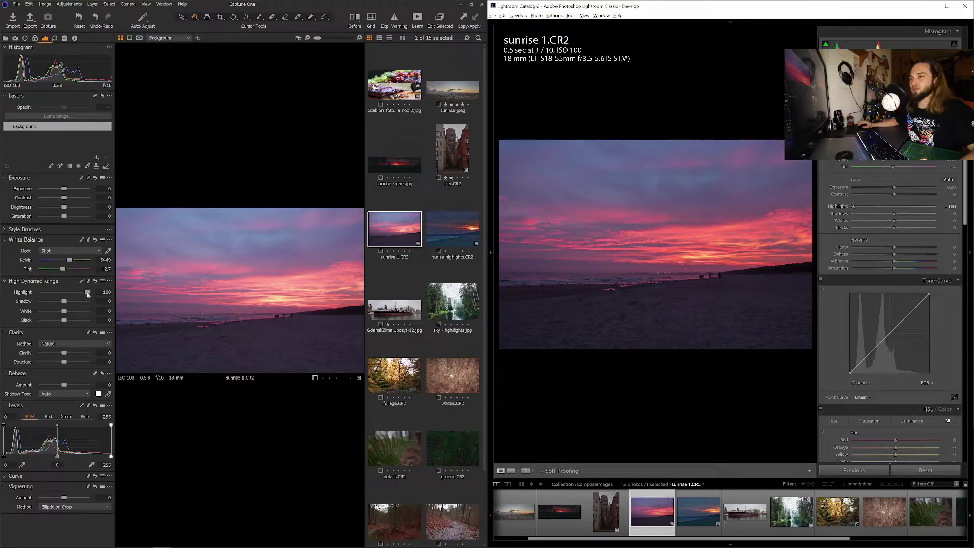
{"action": "left_click_drag", "start_coordinate": [87, 295], "coordinate": [18, 297]}
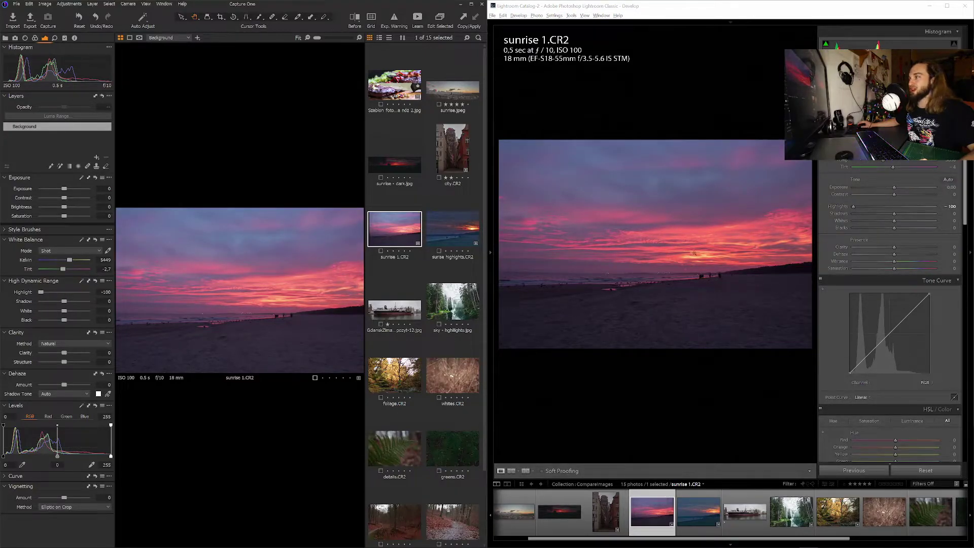
{"action": "left_click", "coordinate": [674, 239]}
{"action": "left_click", "coordinate": [283, 296]}
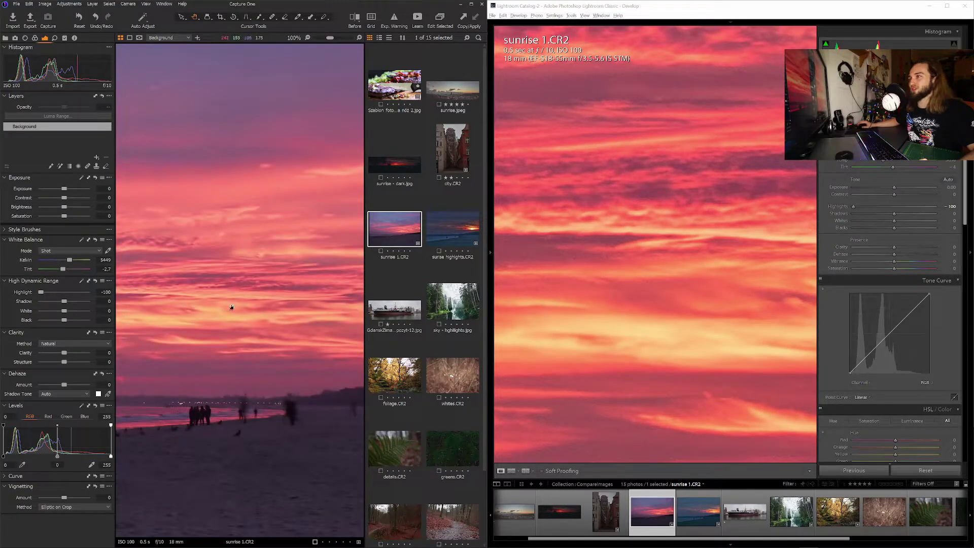
Step: Return both viewers to Fit and raise Highlights to +100 in Capture One and Lightroom
{"action": "left_click", "coordinate": [246, 302]}
{"action": "left_click", "coordinate": [623, 263]}
{"action": "left_click", "coordinate": [624, 262]}
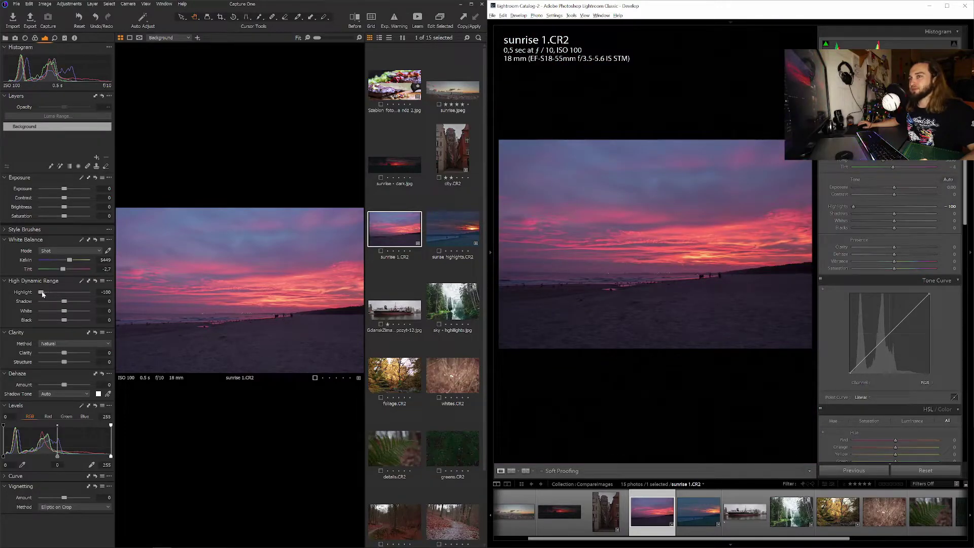
{"action": "left_click_drag", "start_coordinate": [42, 293], "coordinate": [112, 294]}
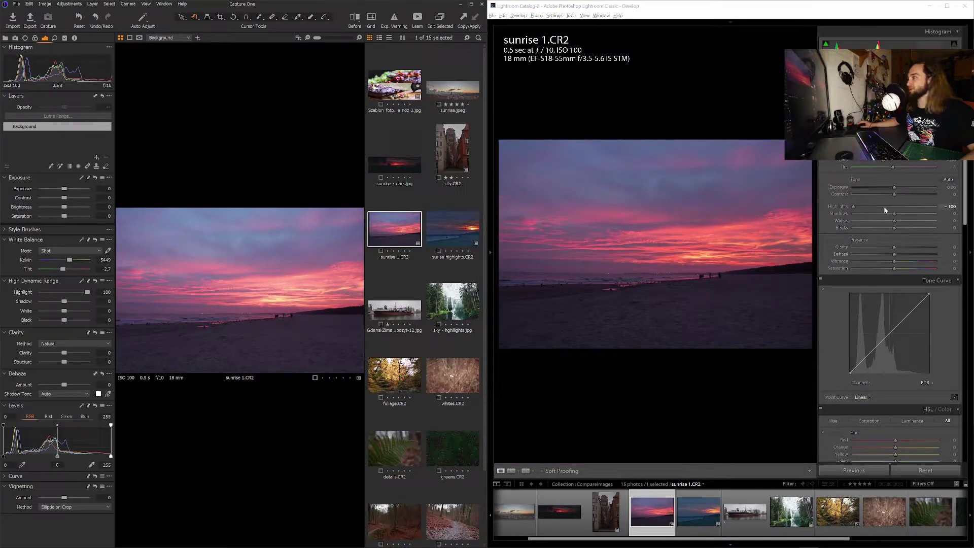
{"action": "left_click_drag", "start_coordinate": [853, 206], "coordinate": [938, 207]}
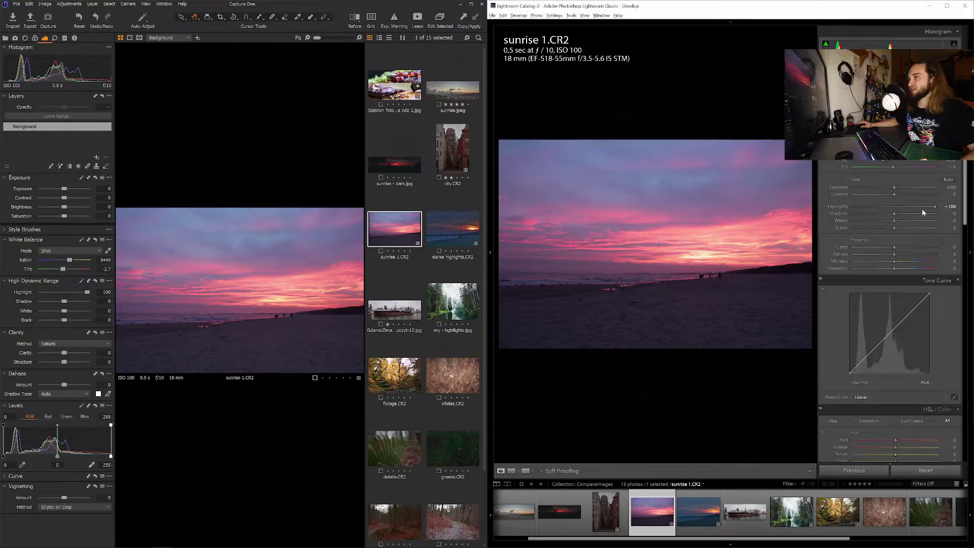
Step: Zoom both viewers into the sky, pan to the horizon and beach silhouettes, then zoom back out
{"action": "left_click", "coordinate": [704, 259]}
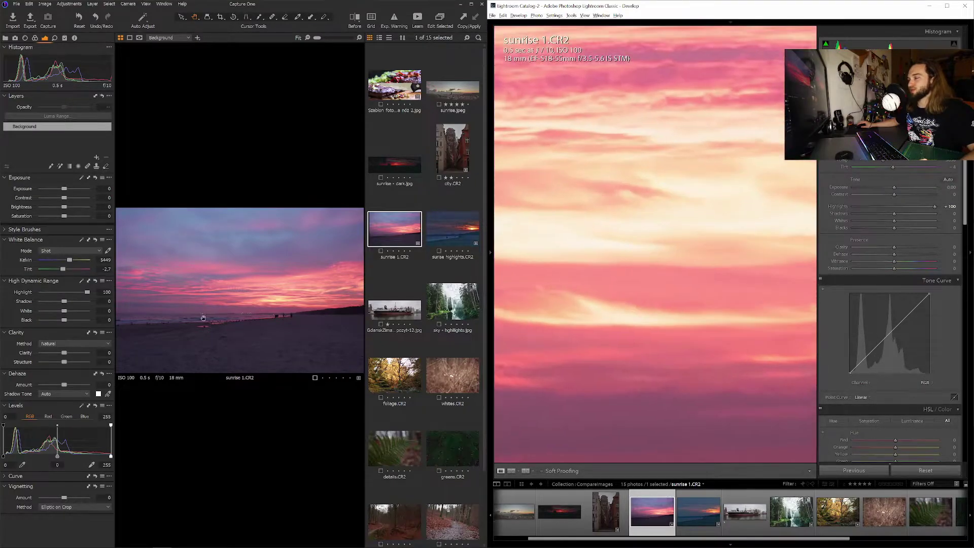
{"action": "double_click", "coordinate": [292, 303]}
{"action": "left_click_drag", "start_coordinate": [171, 287], "coordinate": [276, 282]}
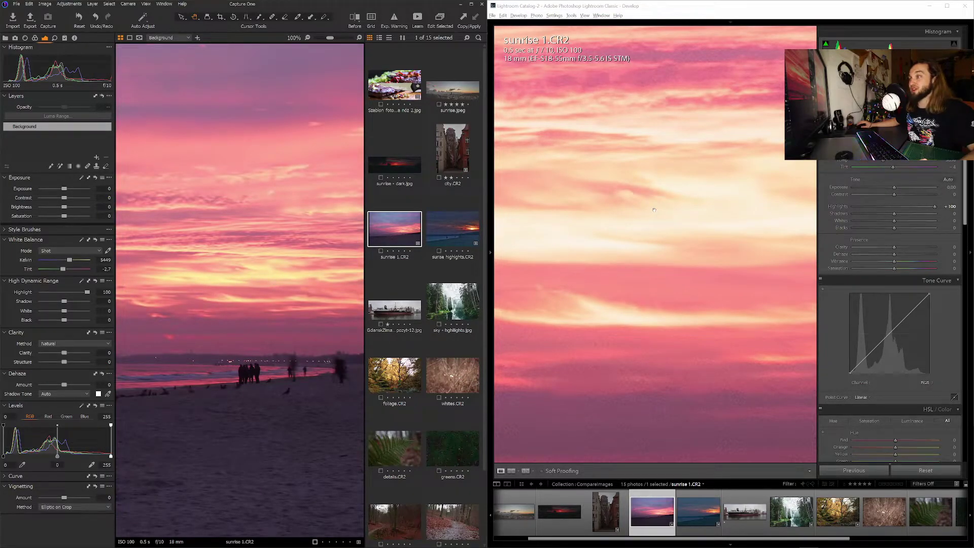
{"action": "scroll", "coordinate": [242, 274], "scroll_direction": "up", "scroll_amount": 1}
{"action": "scroll", "coordinate": [261, 281], "scroll_direction": "up", "scroll_amount": 1}
{"action": "mouse_move", "coordinate": [298, 311]}
{"action": "left_mouse_down"}
{"action": "mouse_move", "coordinate": [300, 251]}
{"action": "mouse_move", "coordinate": [297, 261]}
{"action": "left_mouse_up"}
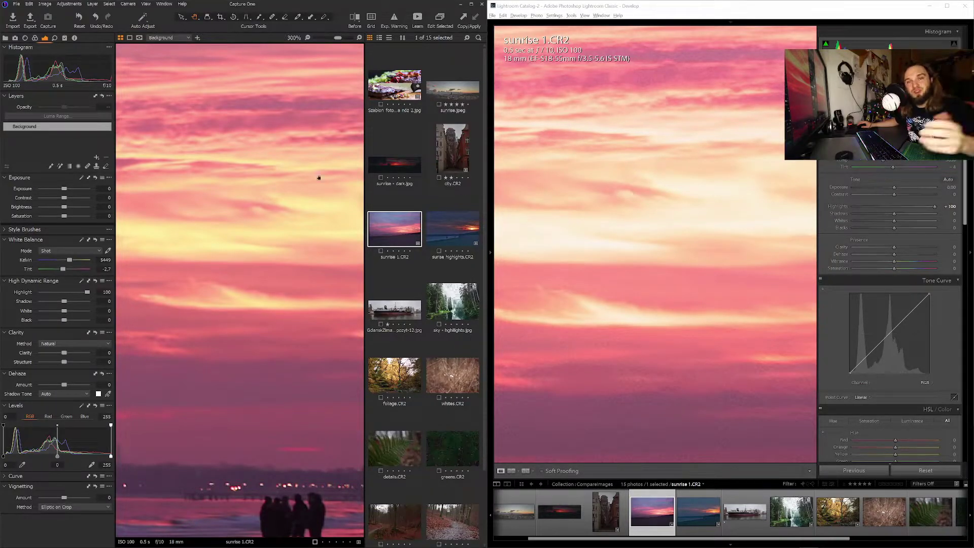
{"action": "left_click", "coordinate": [229, 237]}
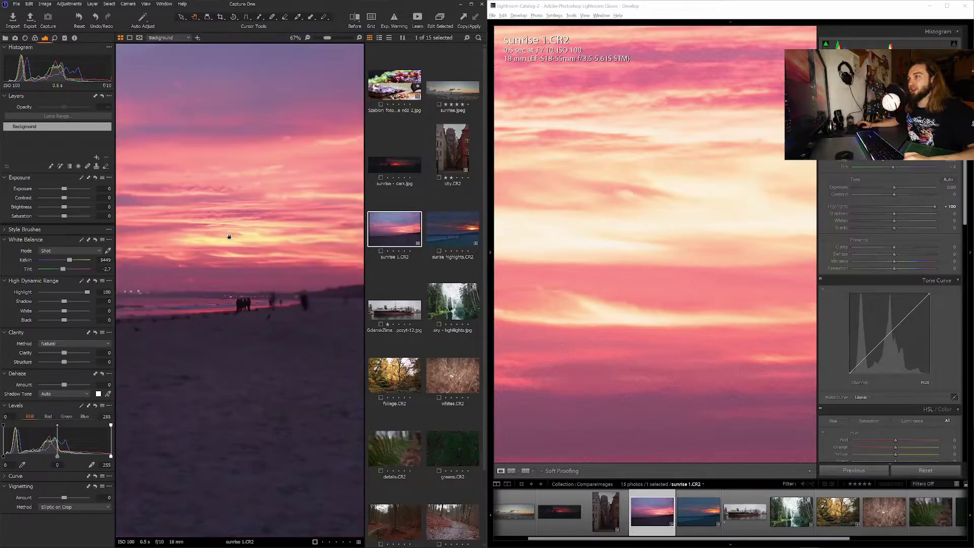
{"action": "left_click", "coordinate": [653, 275]}
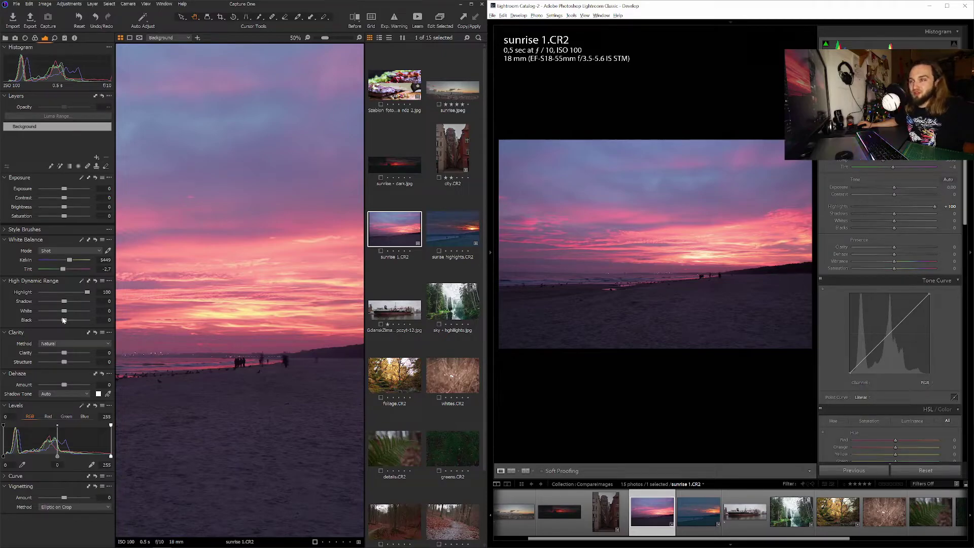
Step: Cycle Capture One's Details, Exposure and Color tool tabs, ending on the Details tools
{"action": "left_click", "coordinate": [55, 38]}
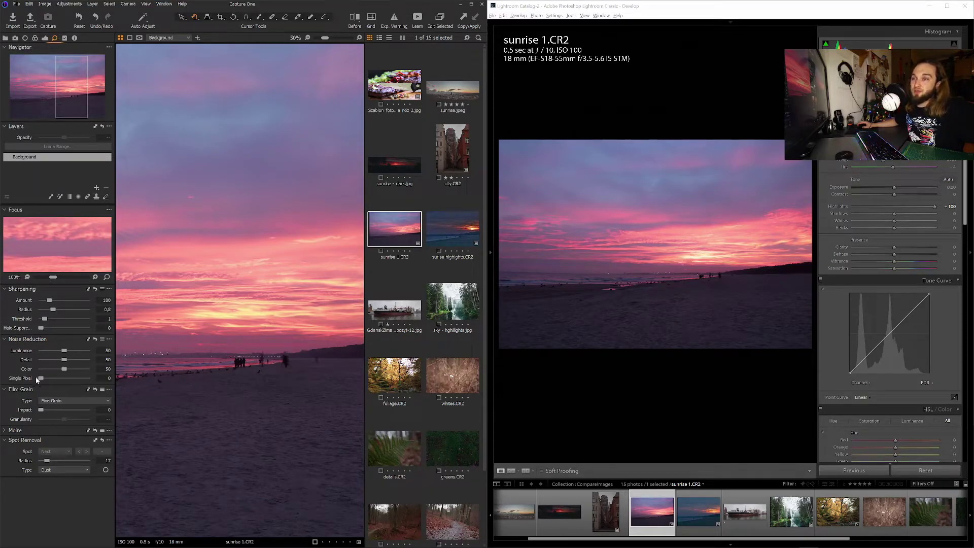
{"action": "left_click", "coordinate": [45, 38]}
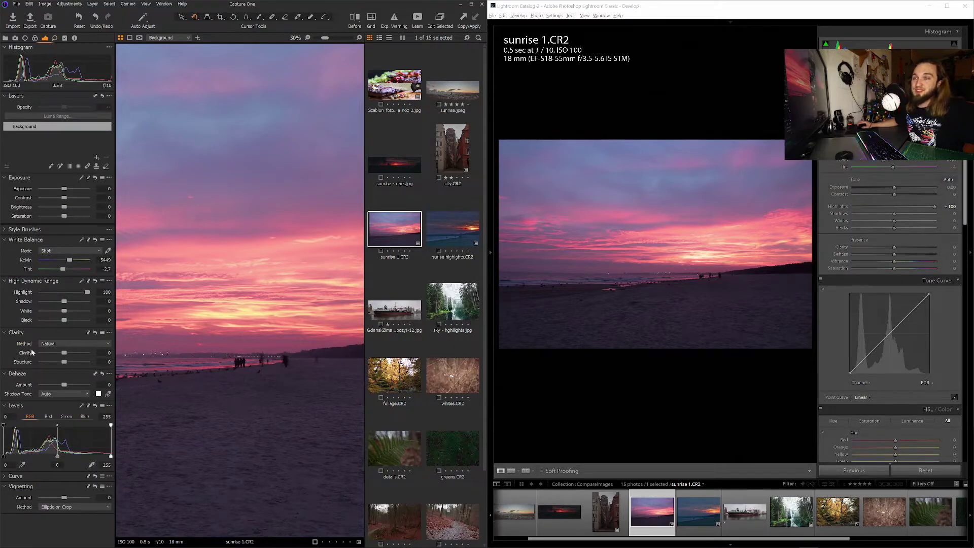
{"action": "left_click", "coordinate": [35, 38]}
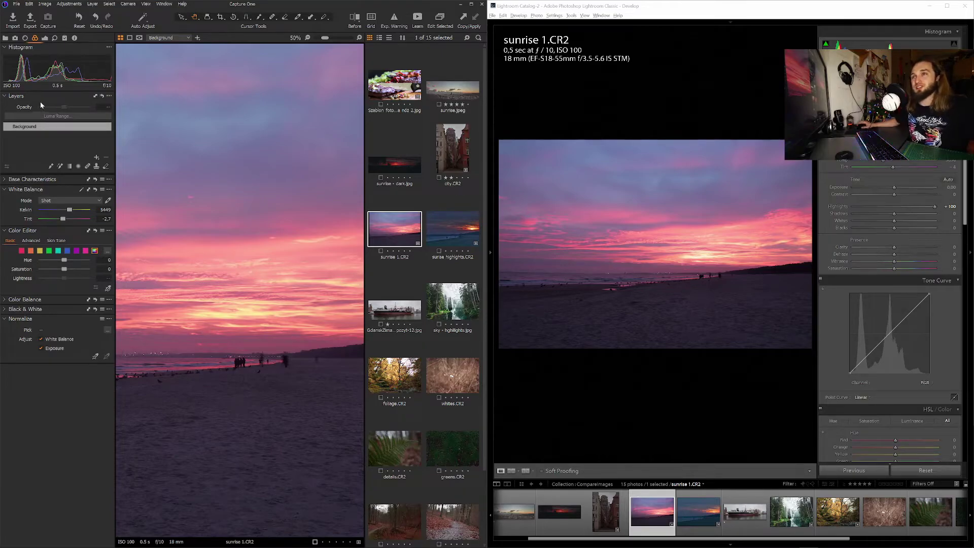
{"action": "left_click", "coordinate": [48, 39]}
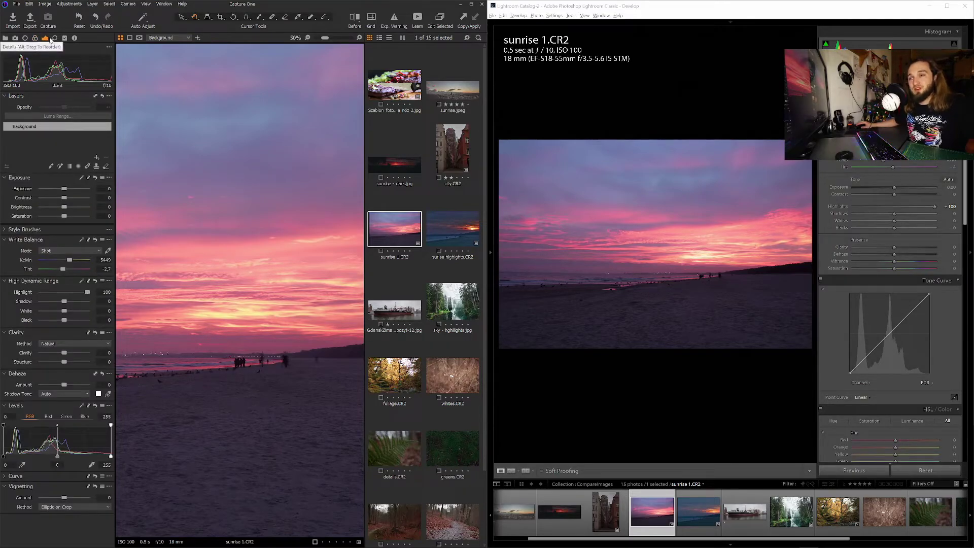
{"action": "left_click", "coordinate": [52, 39]}
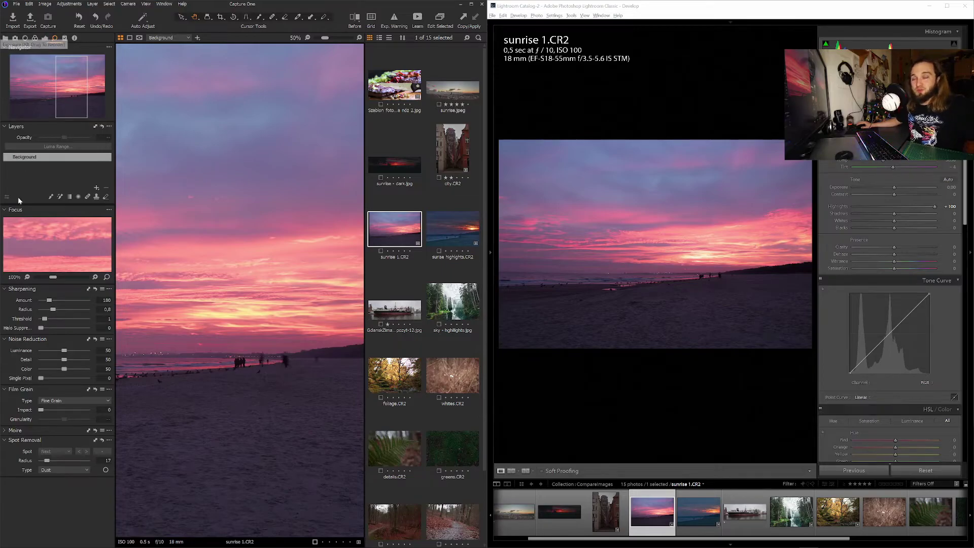